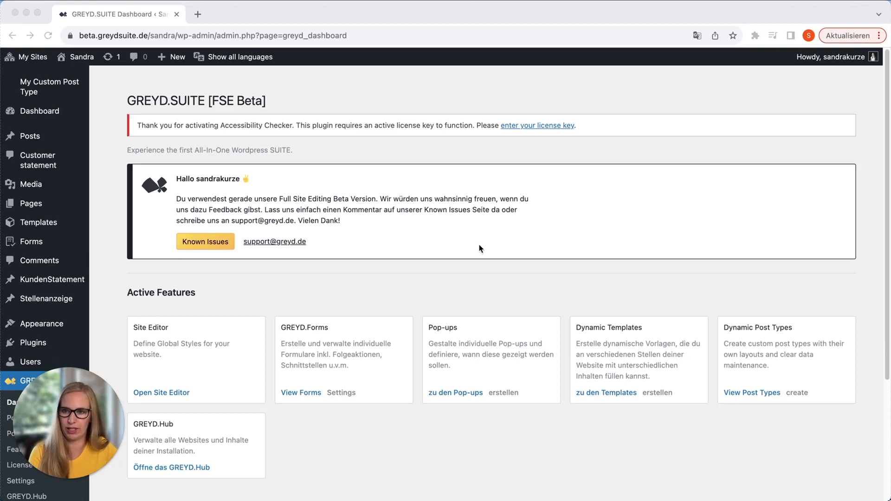
Open the Site Editor and go to its Styles section
scroll(79, 330, down, 1)
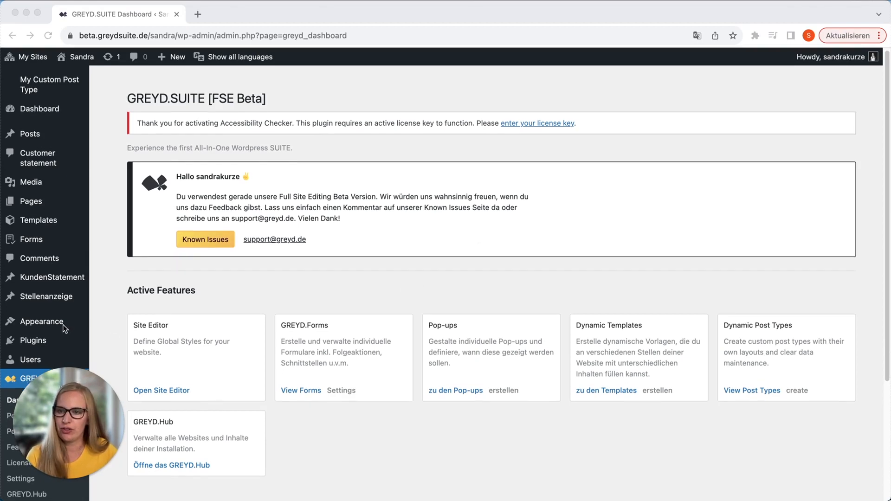
mouse_move(24, 328)
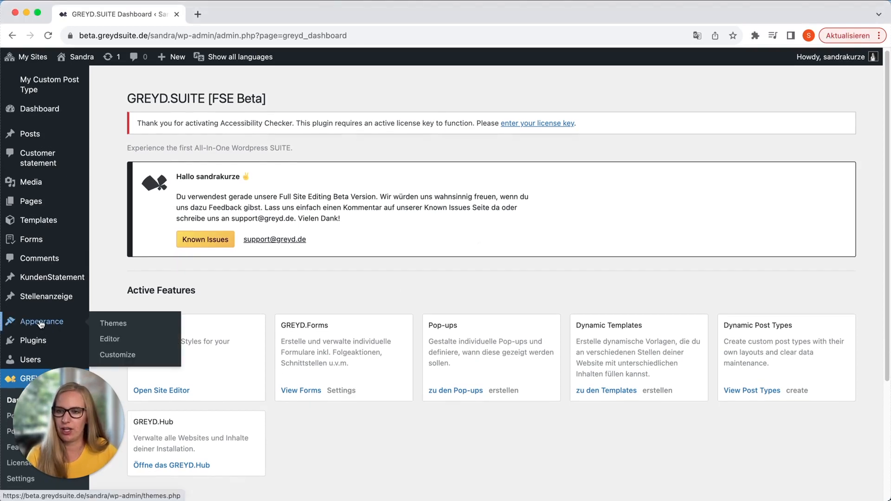
click(115, 342)
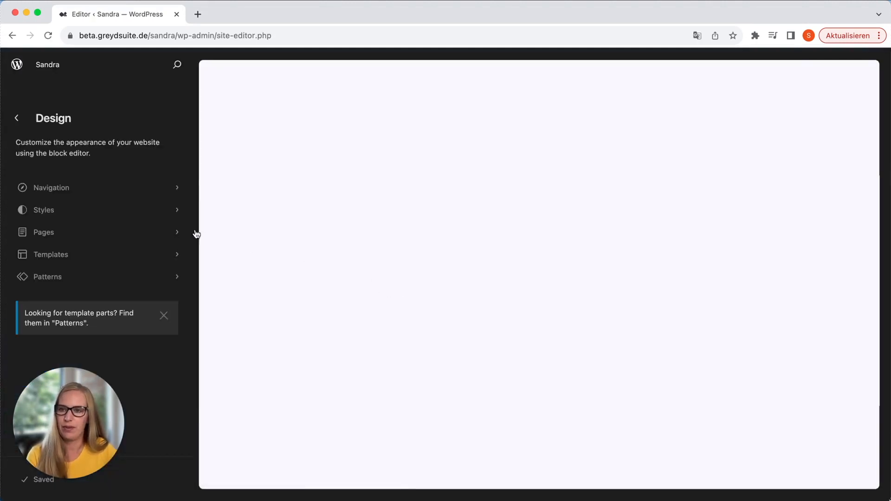
click(121, 209)
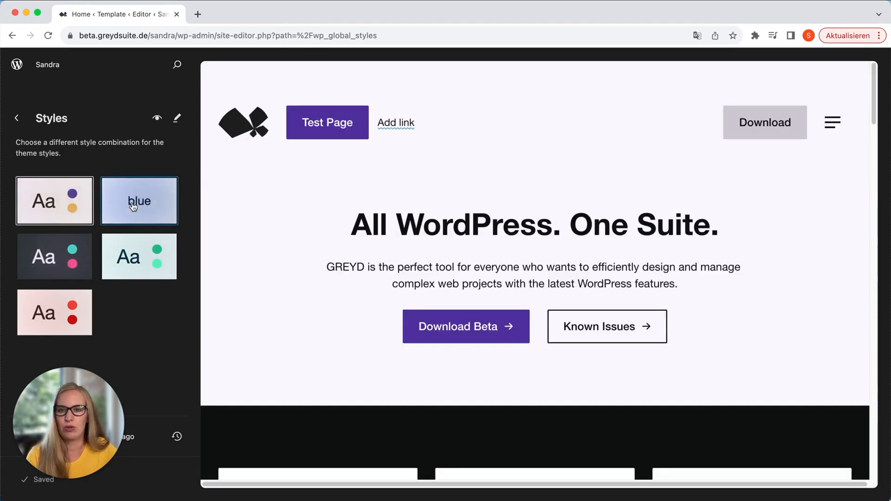
Try the blue, dark and green theme style variations and return to the Default style
click(114, 212)
click(79, 261)
click(121, 265)
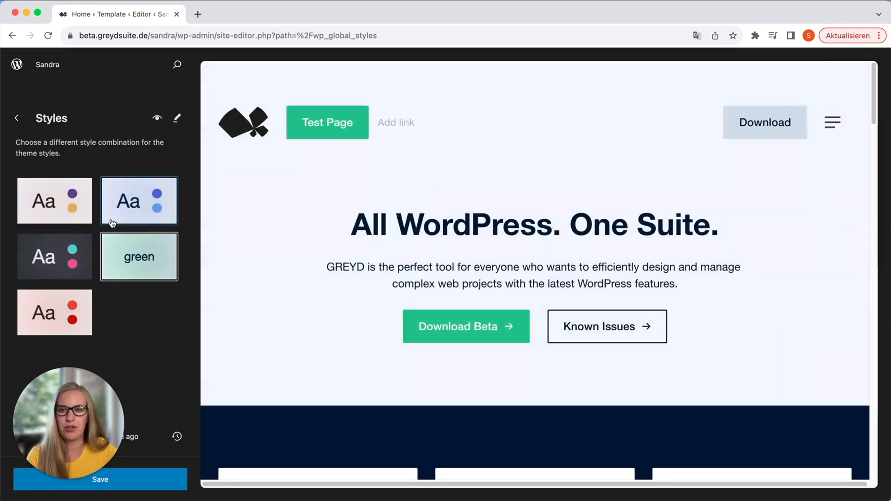
click(139, 209)
click(61, 209)
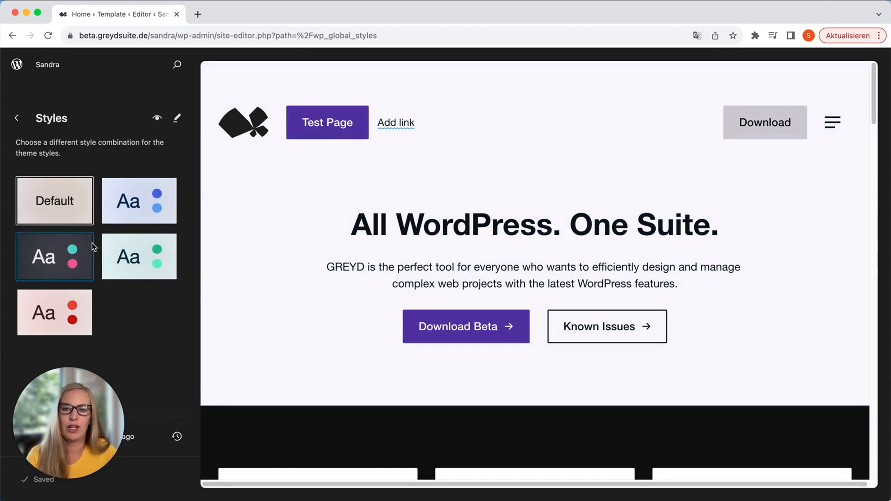
Open the Style Book, look through how headings, buttons, images and accordions are styled, and close it
click(157, 120)
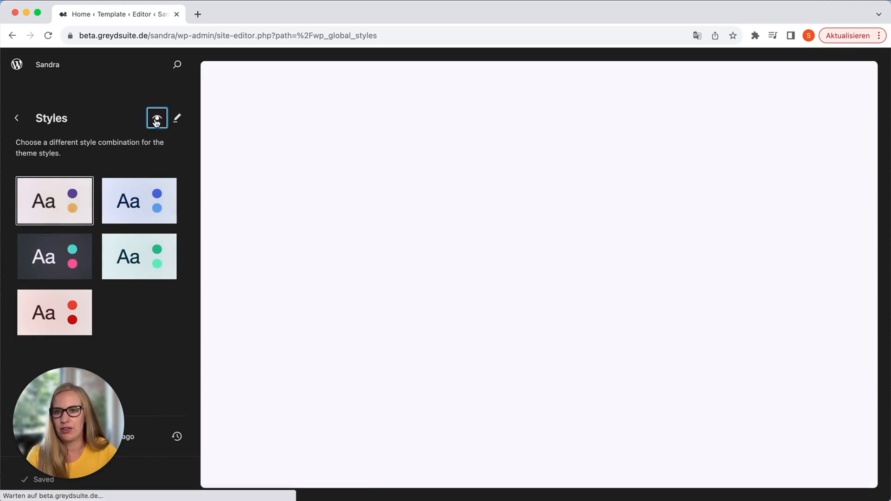
scroll(500, 159, down, 4)
scroll(500, 160, down, 10)
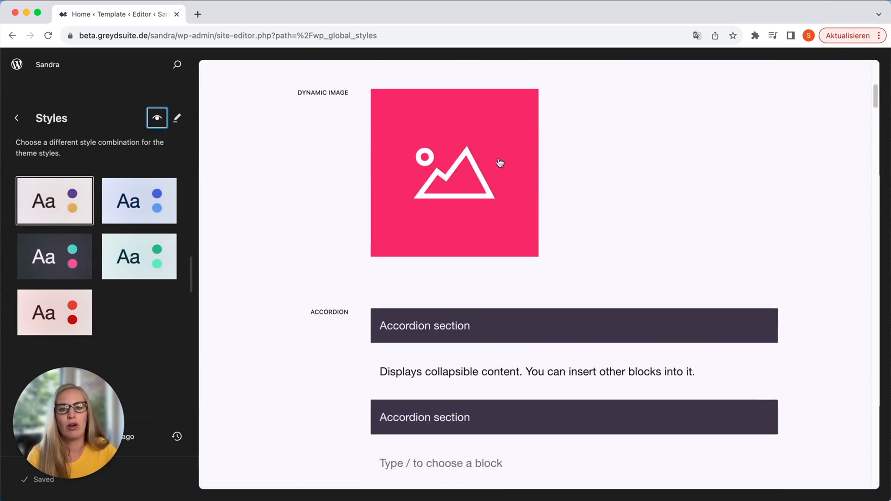
scroll(498, 165, up, 6)
scroll(498, 165, up, 8)
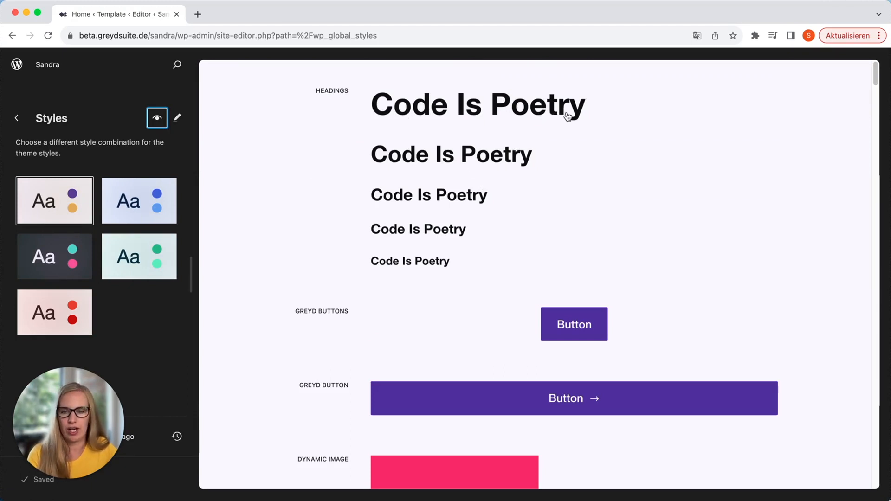
click(157, 118)
Open the Home template for style editing and compare the GREYD Styles options with the global Styles options
click(177, 118)
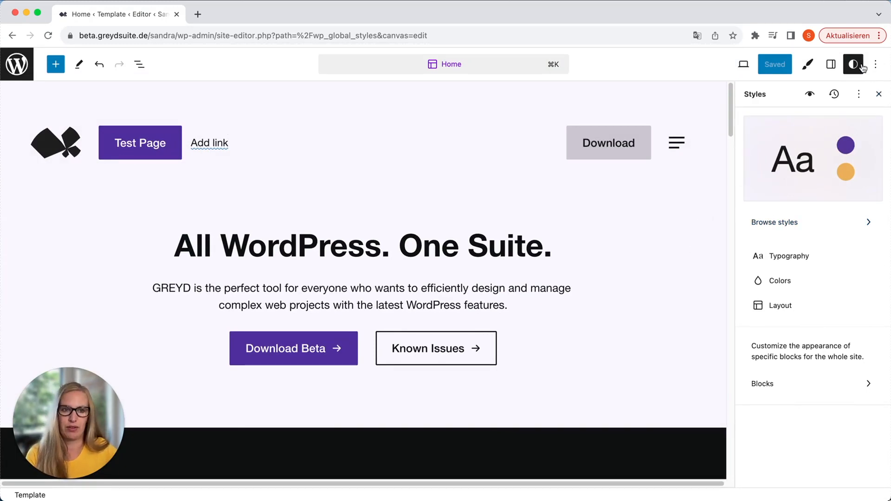
click(810, 66)
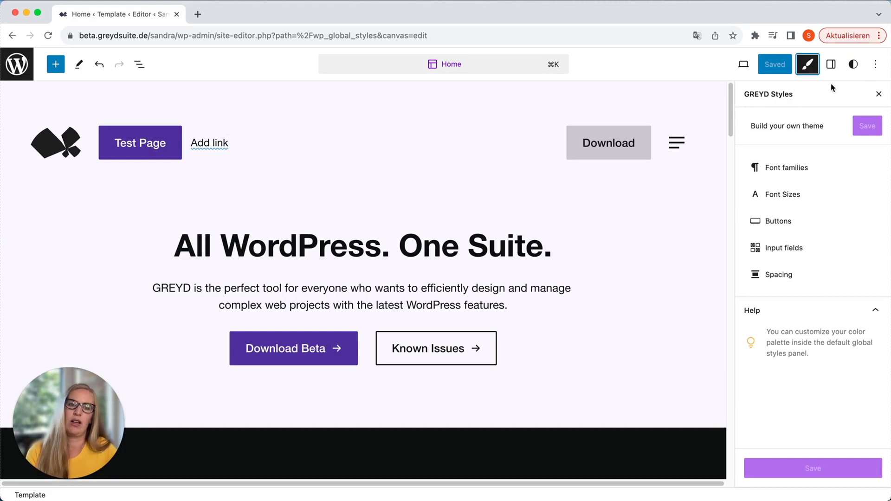
click(853, 65)
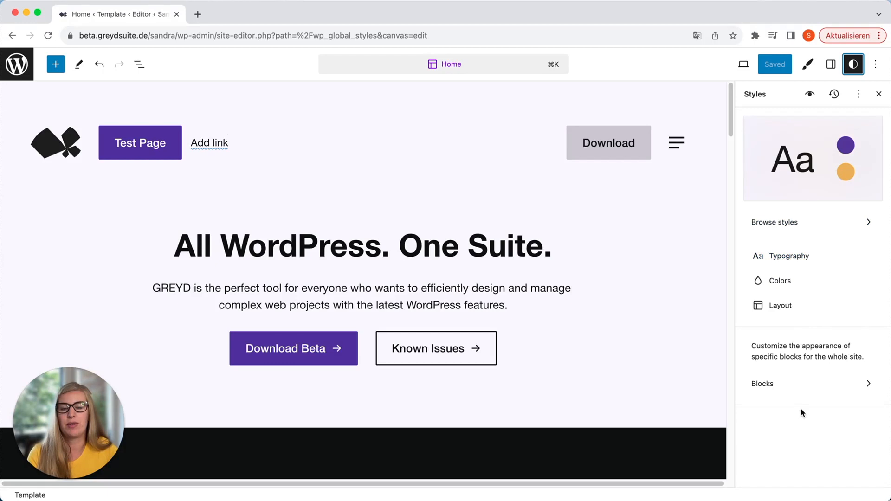
click(807, 65)
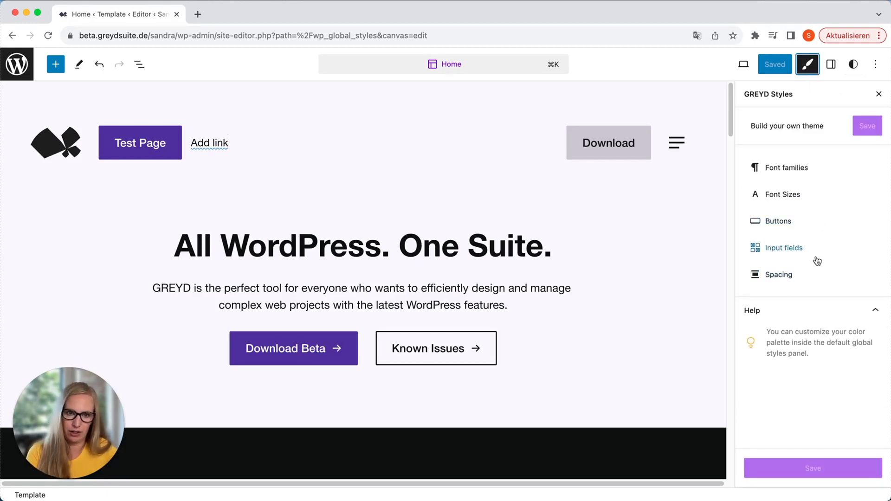
click(853, 64)
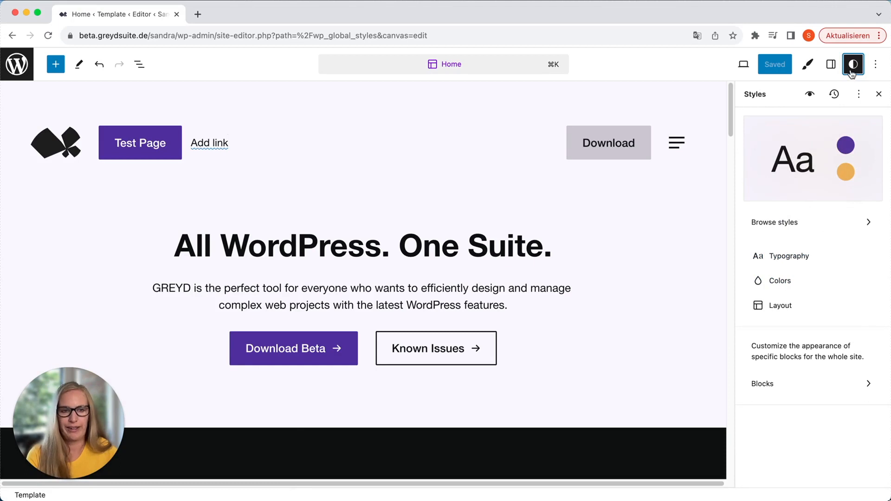
Open the global color palette and inspect the color value of the purple theme color
click(785, 284)
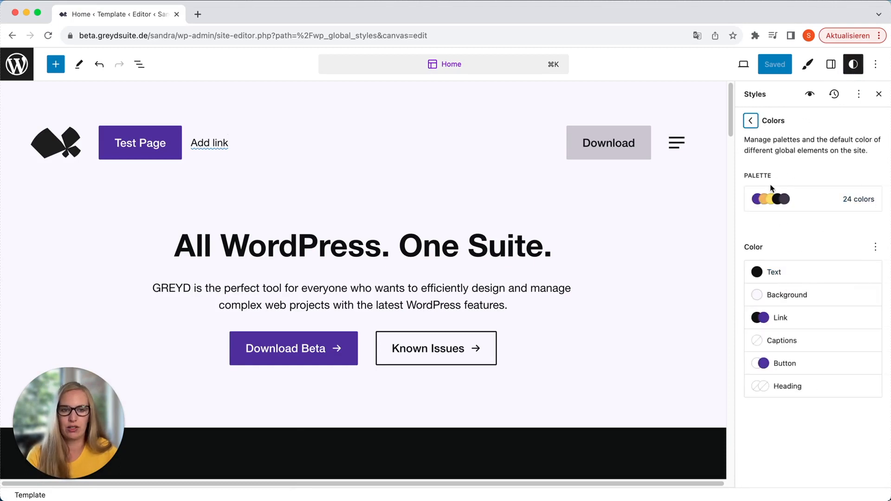
click(798, 204)
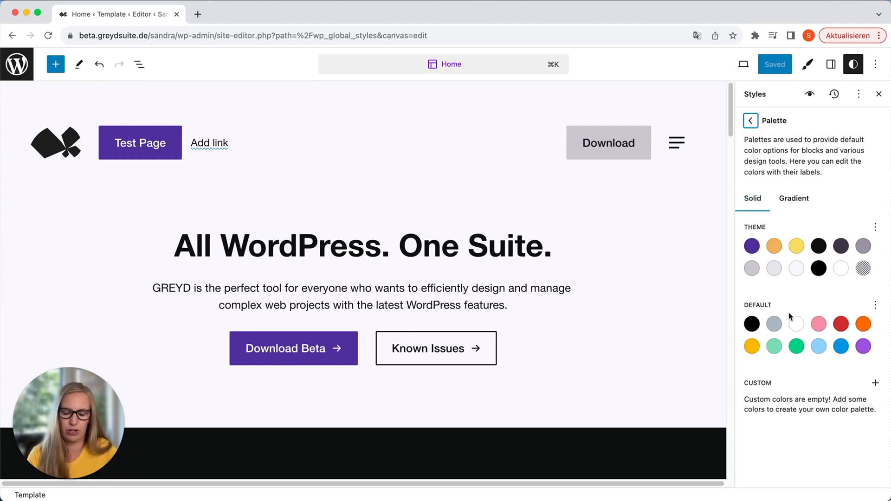
click(752, 246)
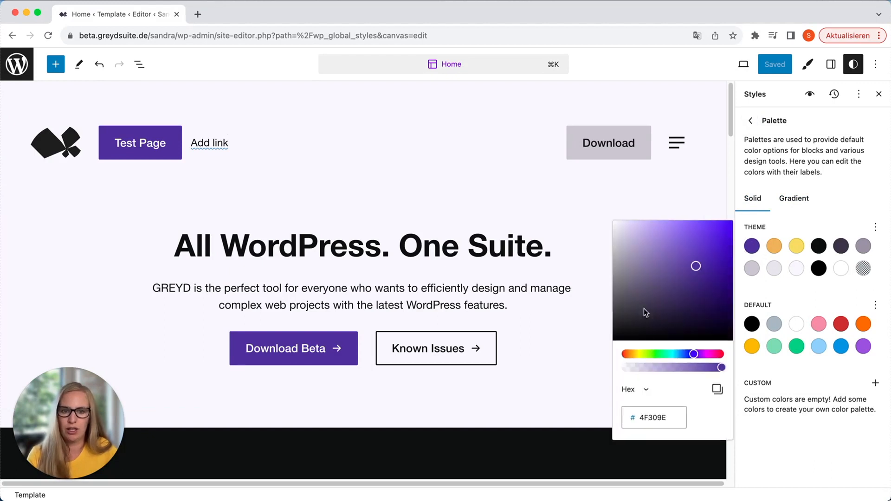
click(792, 303)
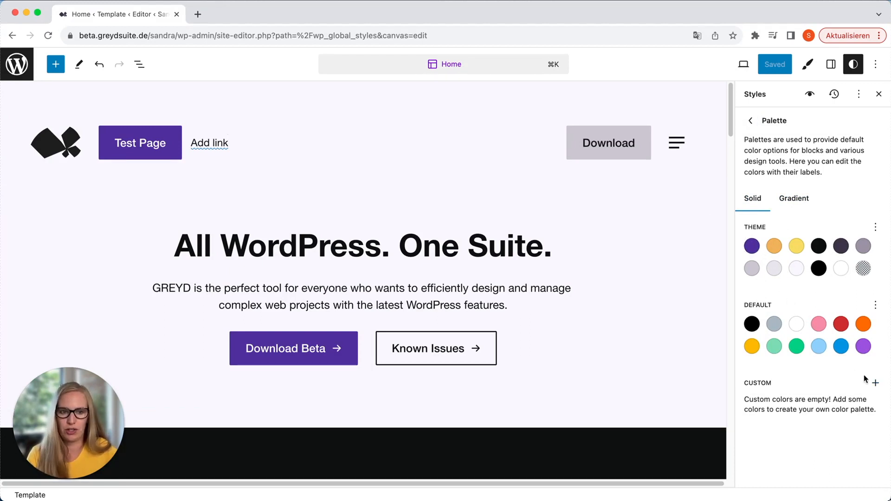
Add a custom solid color to the palette with its default name and value
click(876, 383)
click(803, 442)
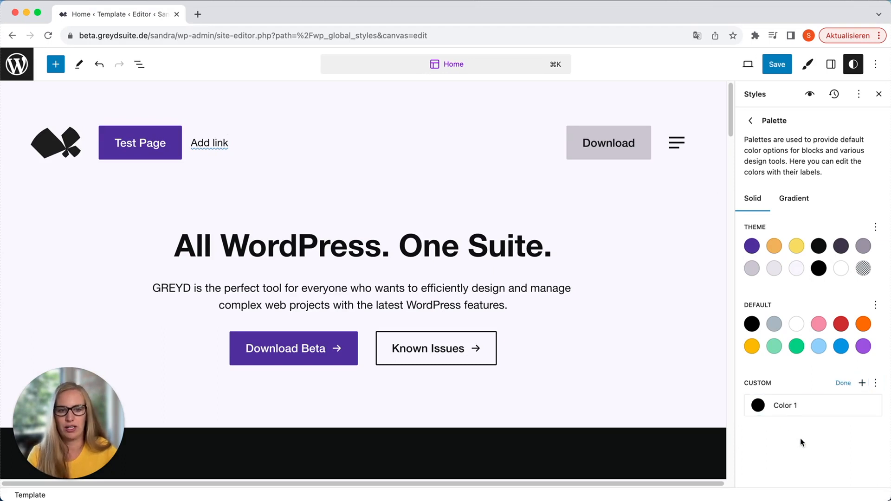
Examine the palette's gradients, including the settings of a theme gradient, and return to the Colors overview
click(803, 203)
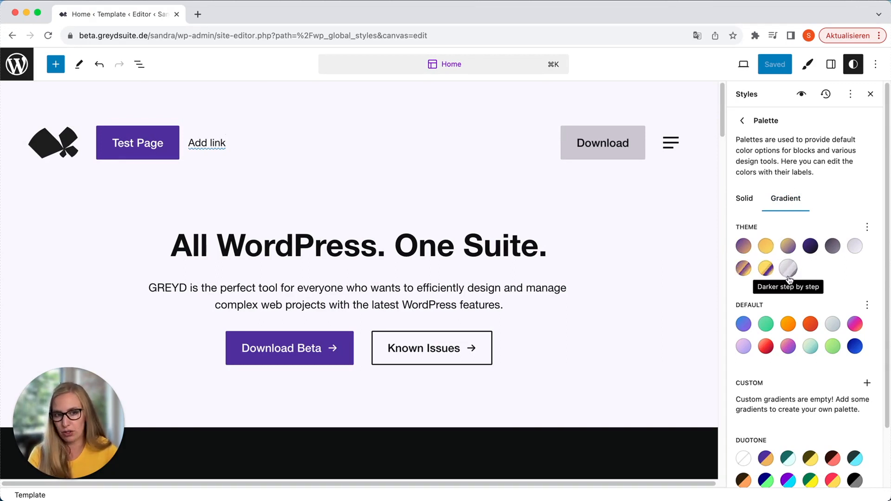
click(767, 269)
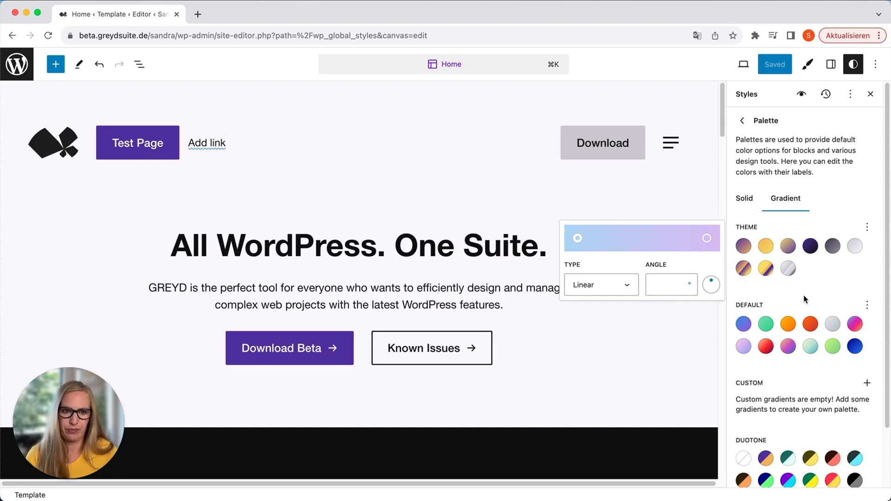
click(743, 121)
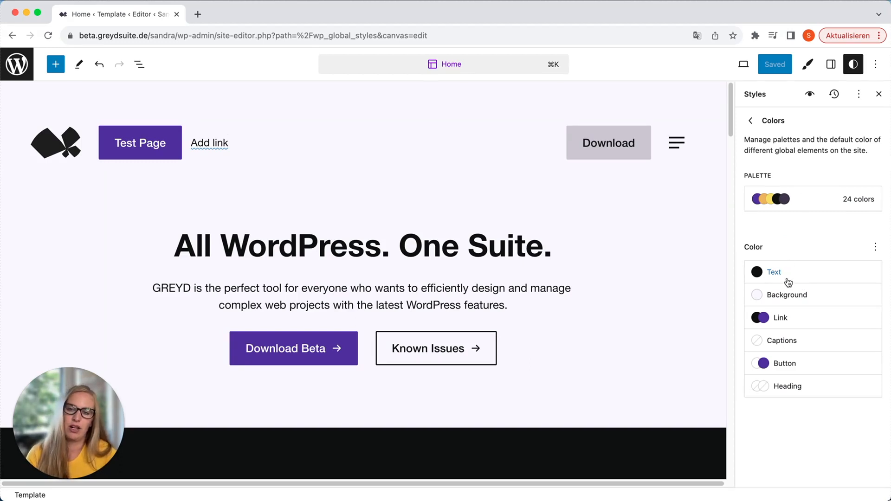
Try the Secondary theme color for the global text and set it back to Very dark
click(803, 274)
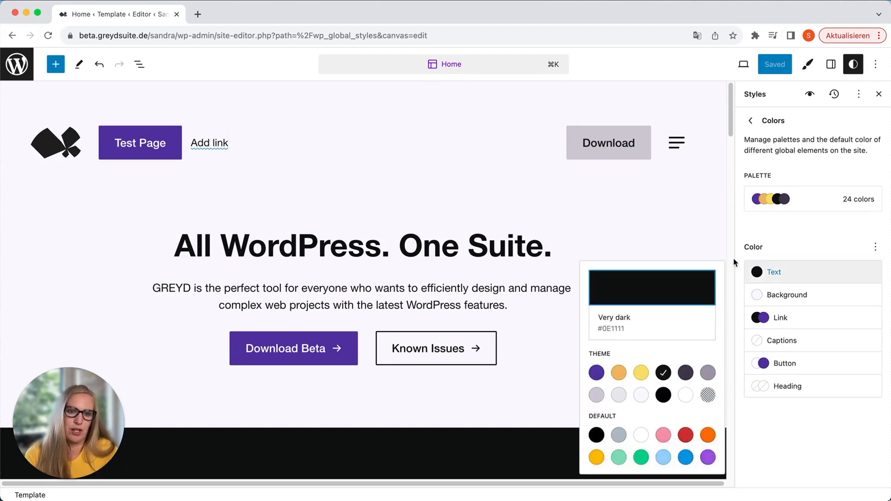
click(619, 373)
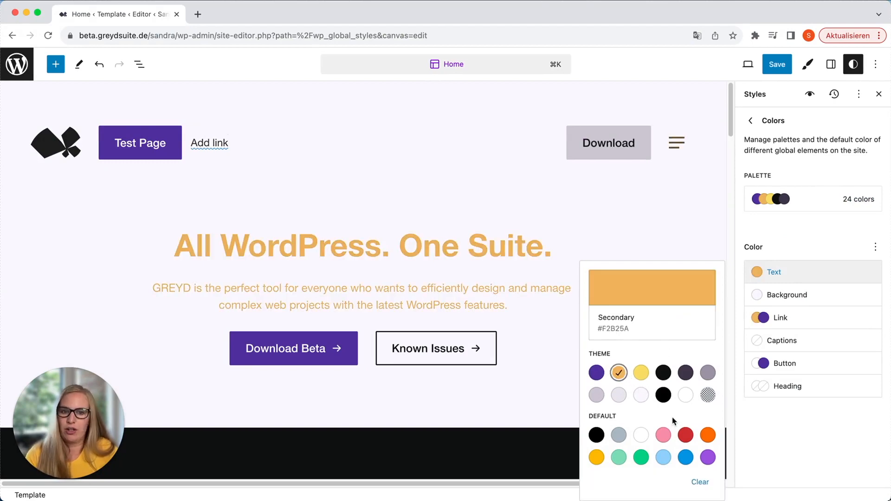
click(664, 376)
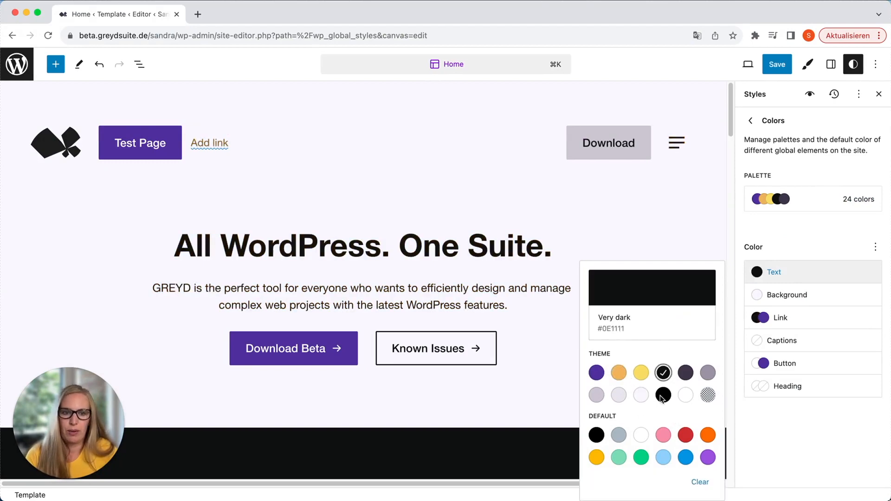
Try Pale pink as the global background color and deselect it again
click(812, 301)
click(812, 301)
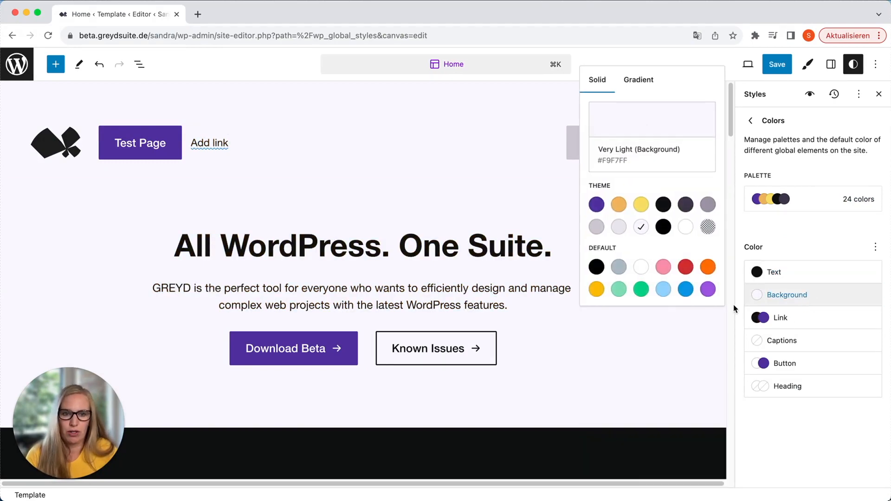
click(655, 250)
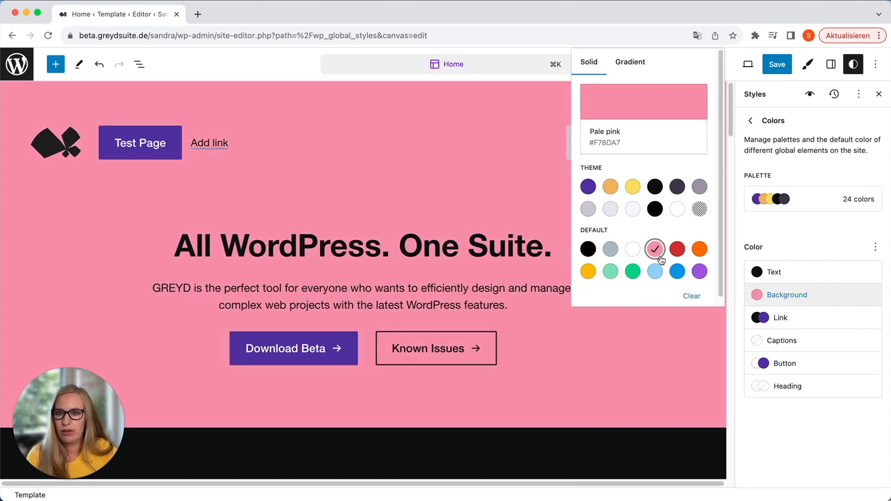
click(655, 250)
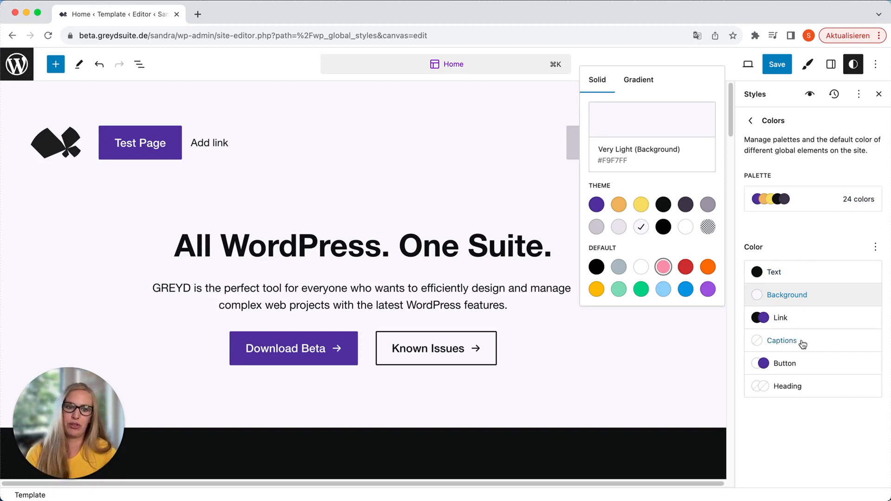
View the global color options for buttons and links and close the color picker
click(808, 366)
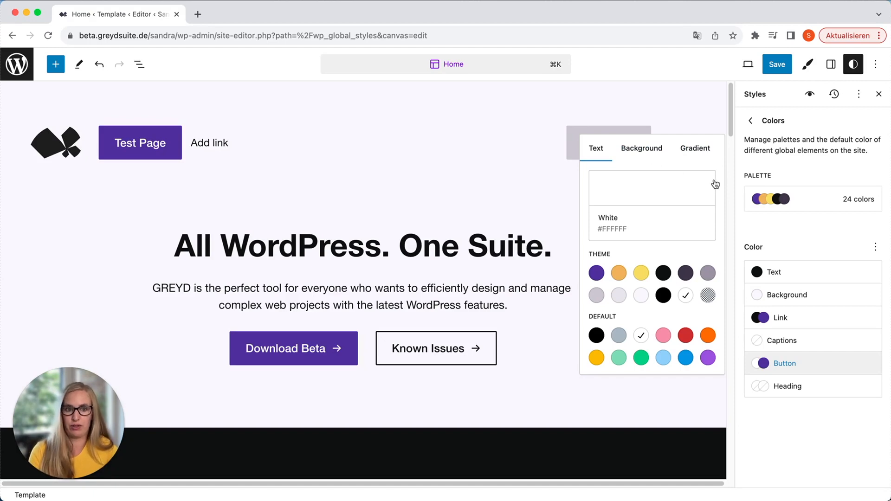
click(817, 320)
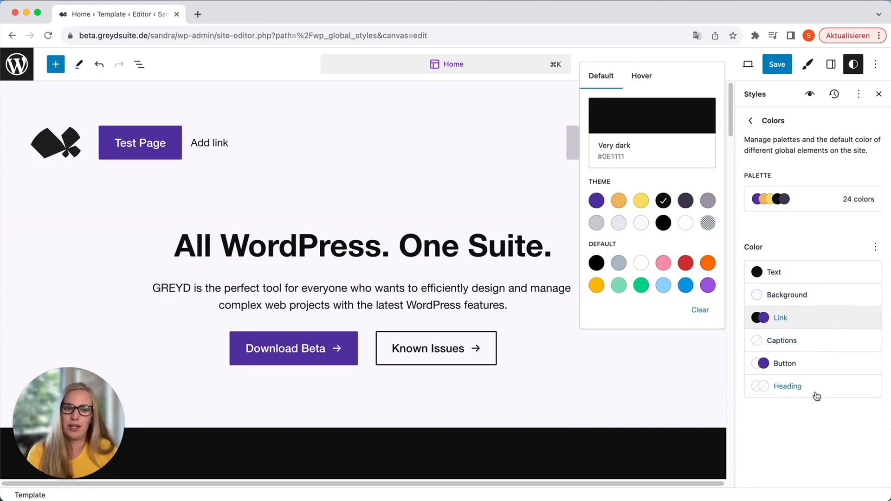
click(807, 66)
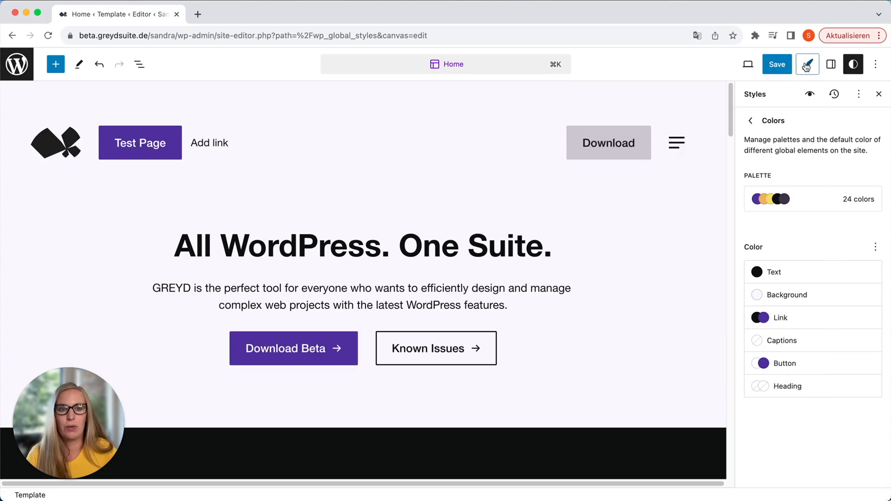
Review the GREYD Styles options, check the global Colors settings again, and return to the Styles overview
click(807, 67)
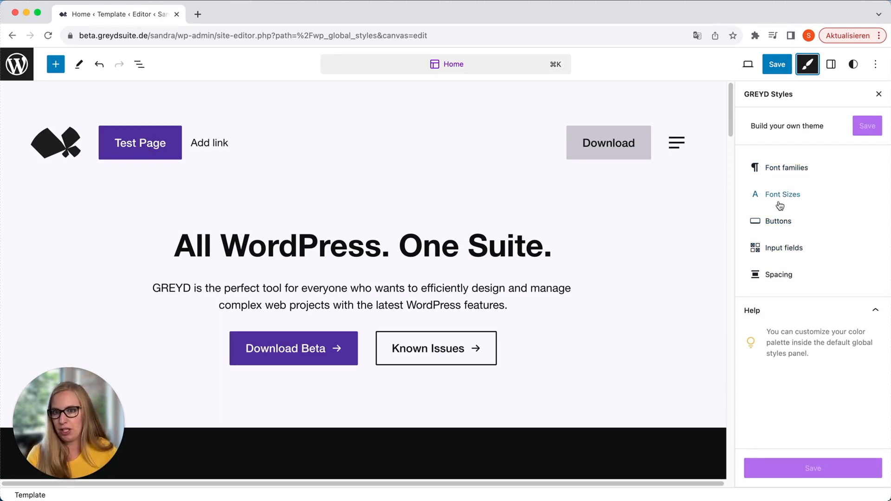
click(853, 64)
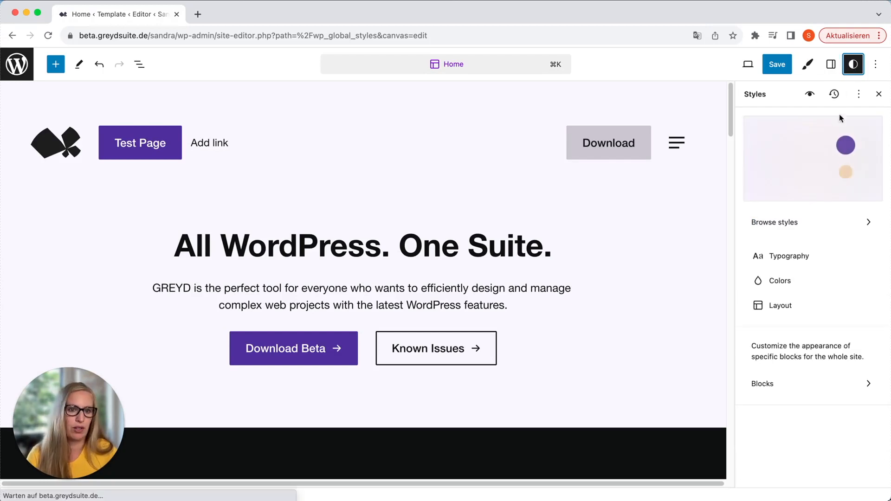
click(790, 277)
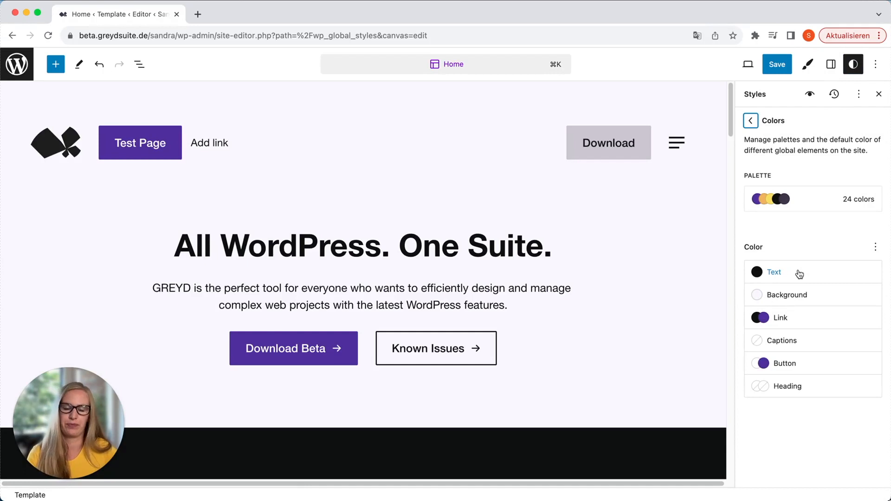
click(751, 122)
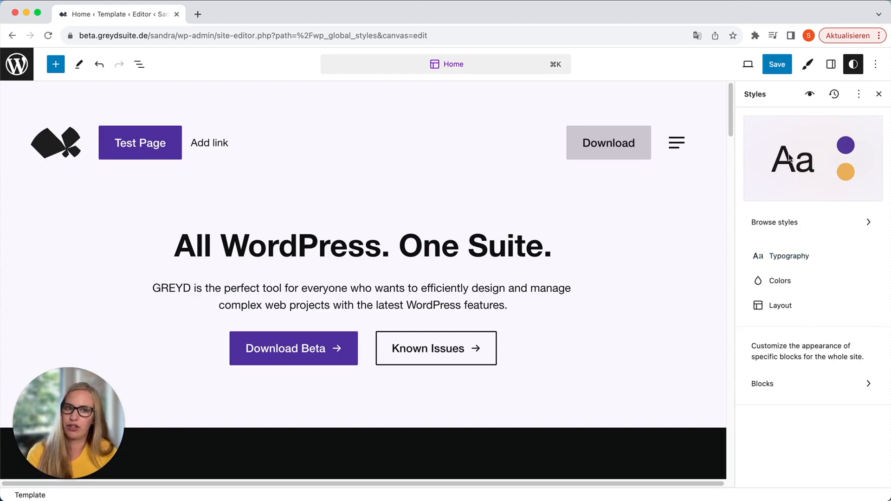
Review the body, heading and highlight font settings under Font families in GREYD Styles
click(807, 65)
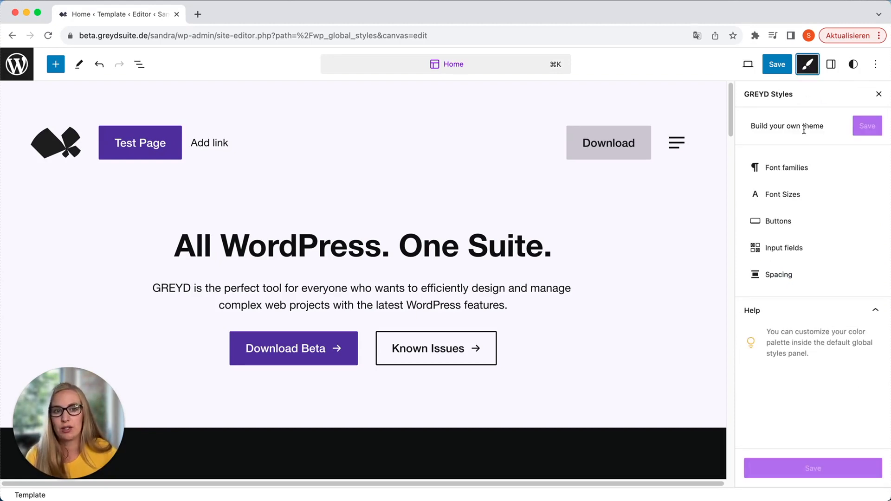
click(777, 169)
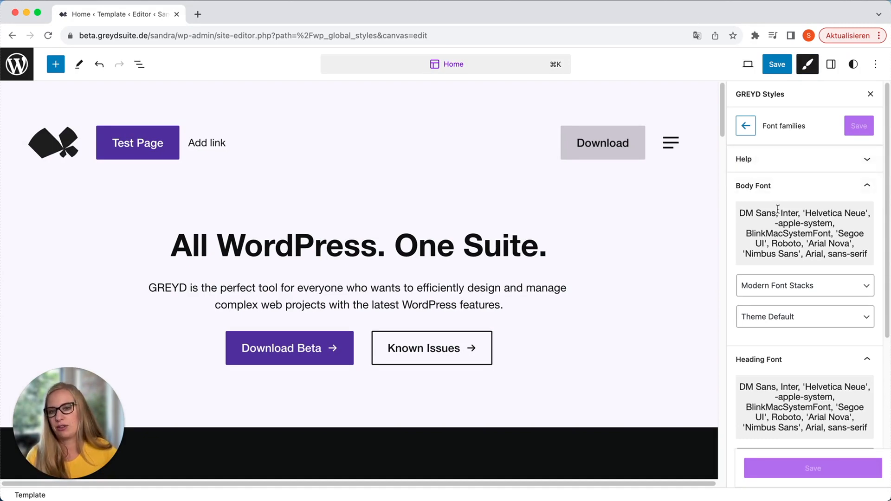
scroll(794, 242, down, 5)
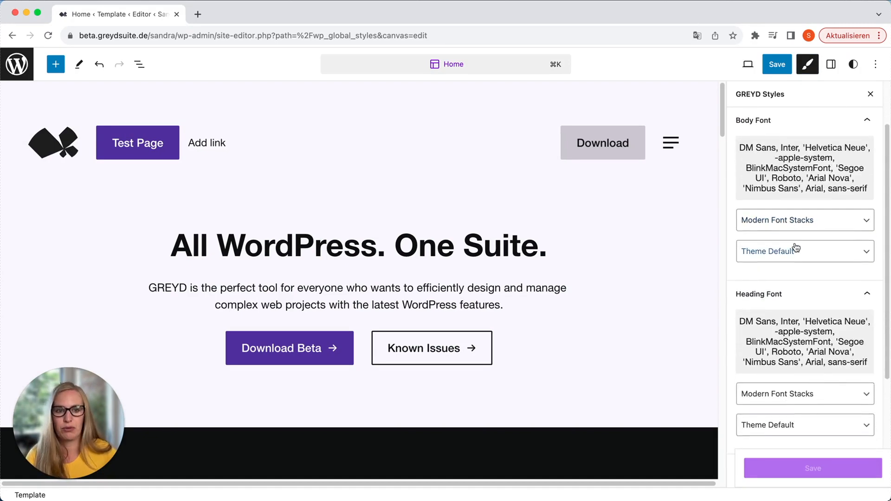
scroll(795, 243, up, 5)
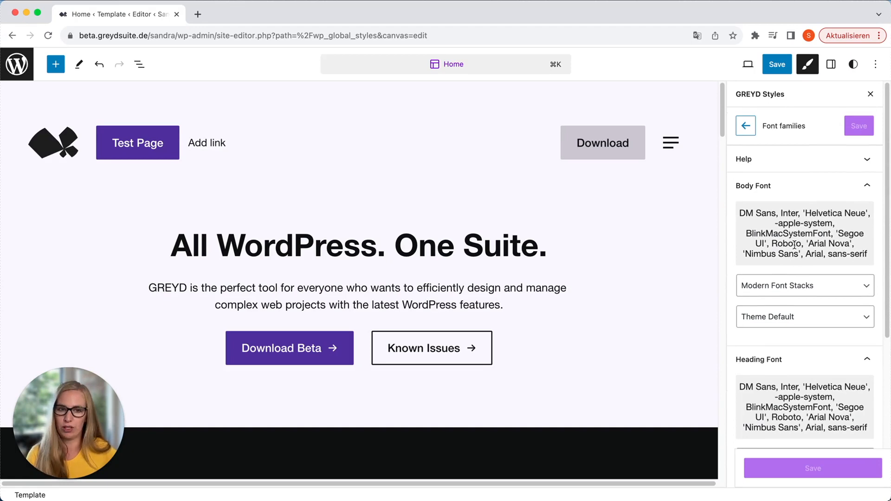
scroll(781, 286, down, 5)
scroll(782, 288, down, 1)
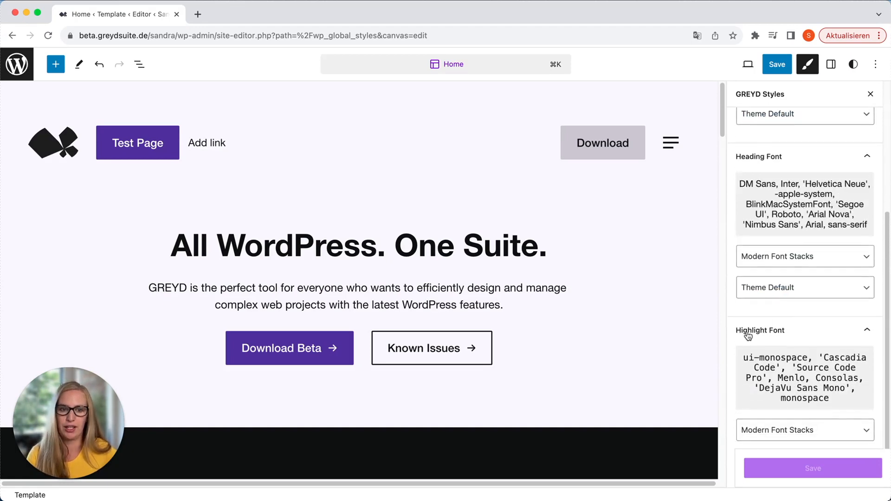
scroll(786, 323, up, 5)
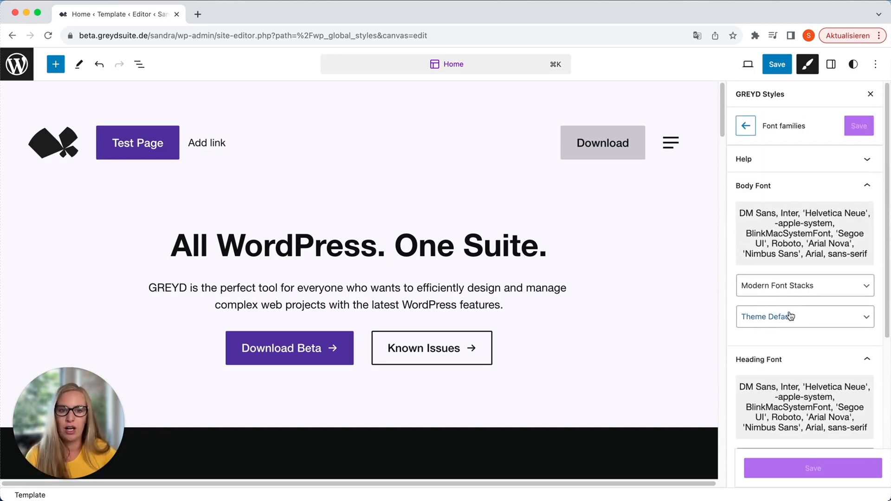
Set the Body Font to Abel from Google Fonts and check its font weights and local hosting option
click(774, 291)
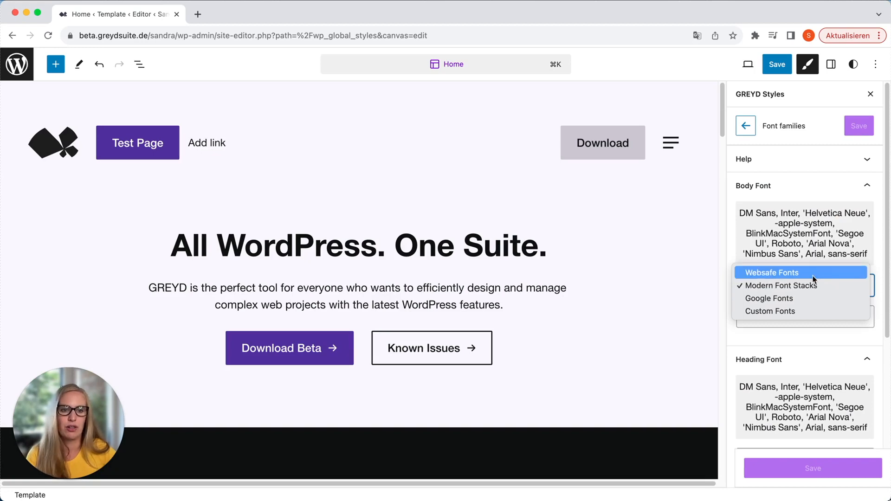
click(803, 299)
click(792, 323)
click(816, 355)
scroll(797, 349, down, 3)
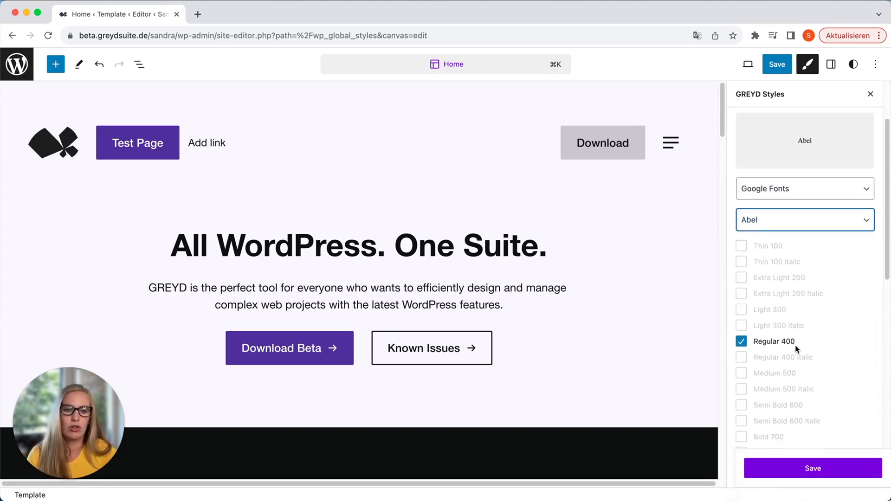
scroll(797, 350, down, 10)
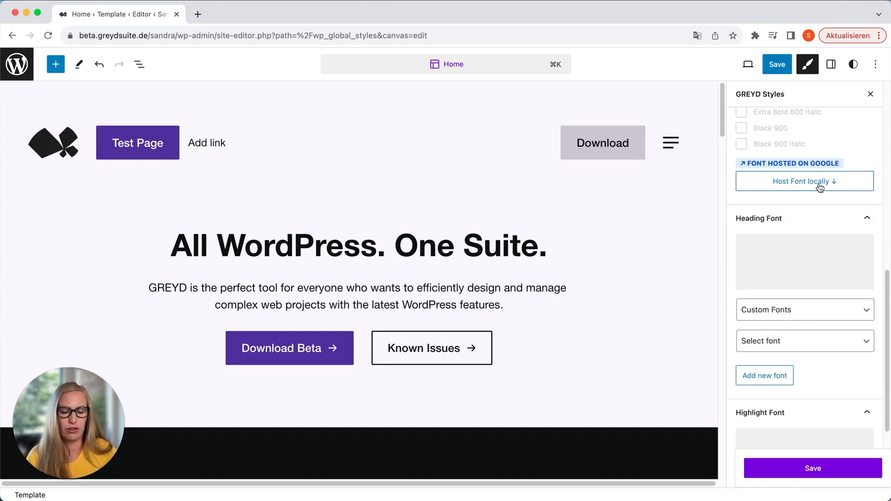
scroll(819, 187, up, 7)
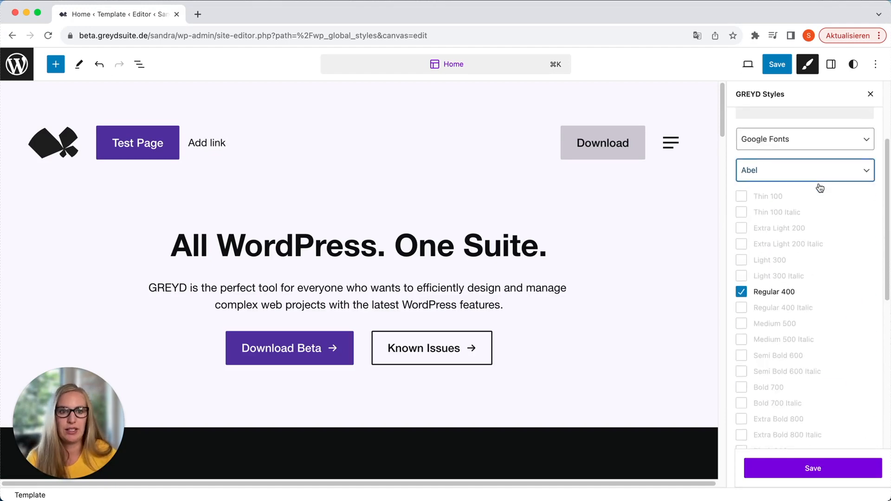
Switch the Body Font source to Custom Fonts, open the form for adding a new font, and return to the GREYD Styles overview
click(804, 141)
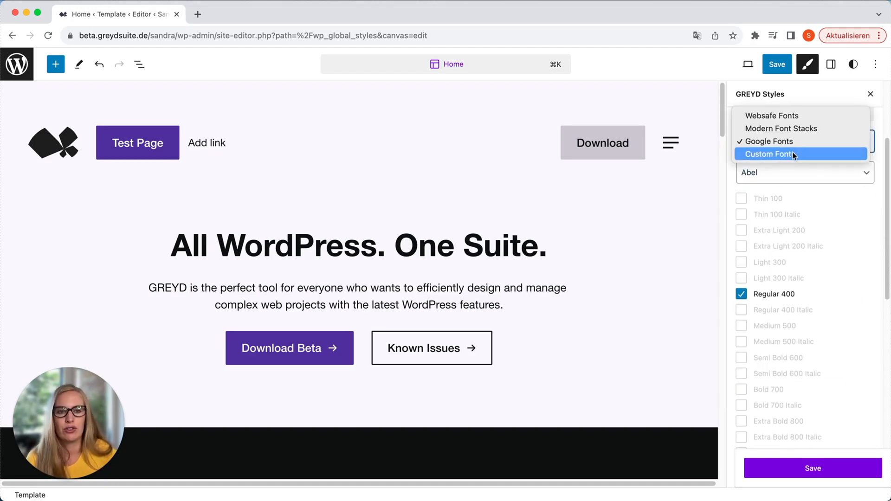
click(792, 152)
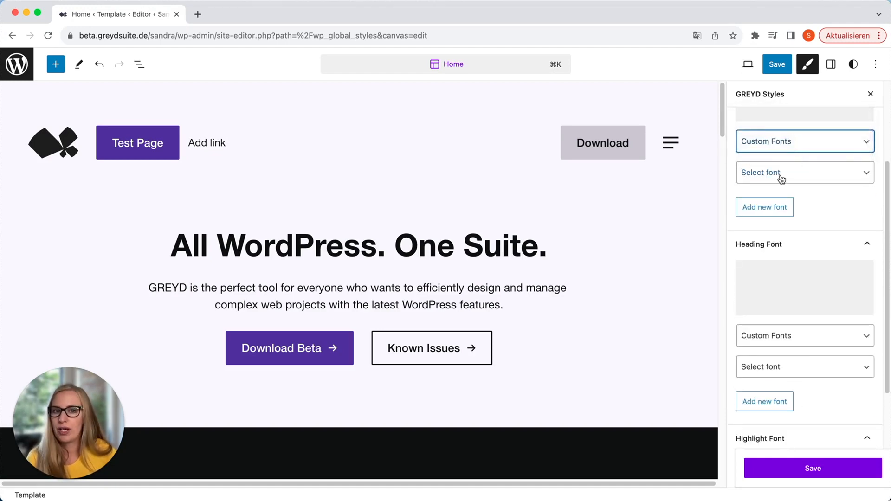
click(768, 208)
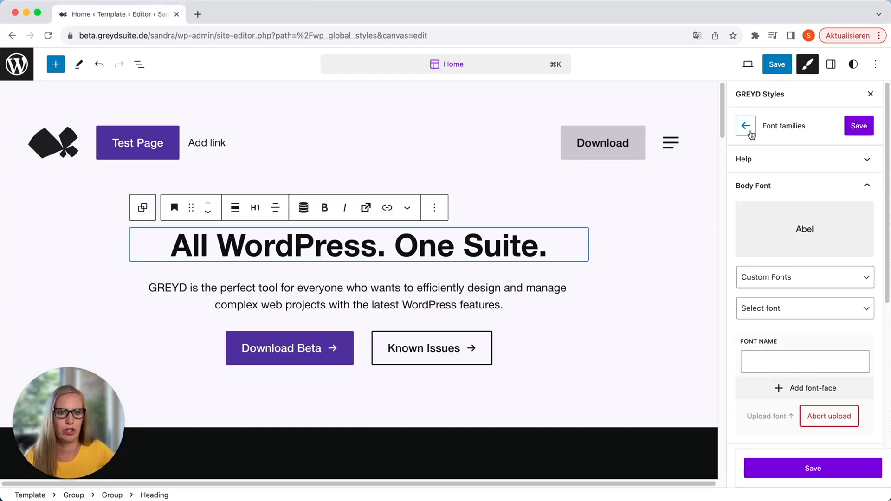
click(748, 126)
Review the minimum and maximum values of the GREYD font sizes from Huge down to Tiny
click(789, 194)
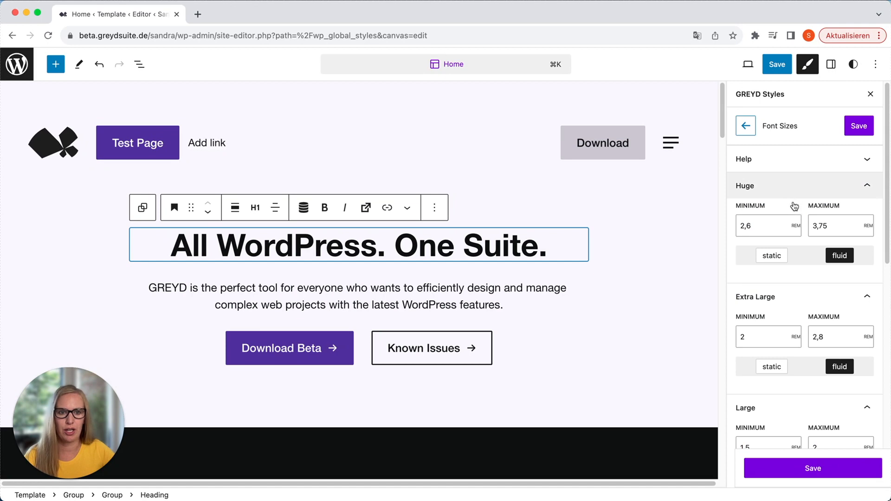
scroll(801, 190, down, 10)
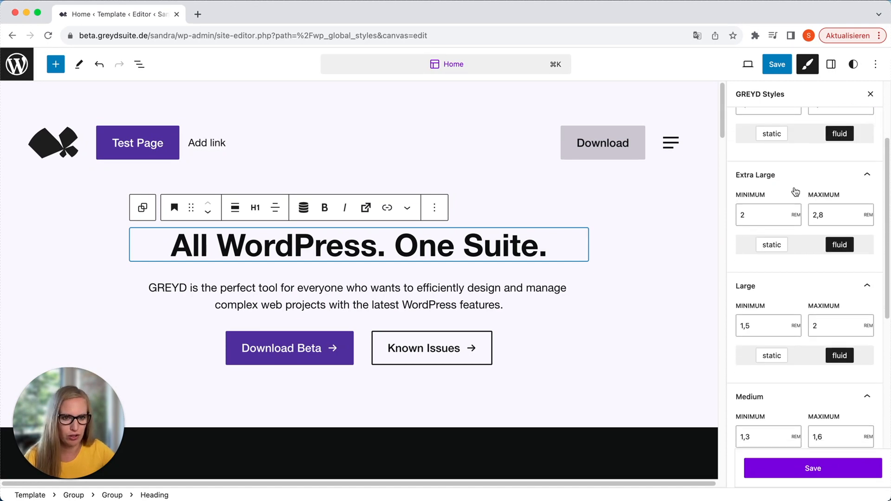
scroll(802, 191, down, 2)
scroll(778, 237, up, 12)
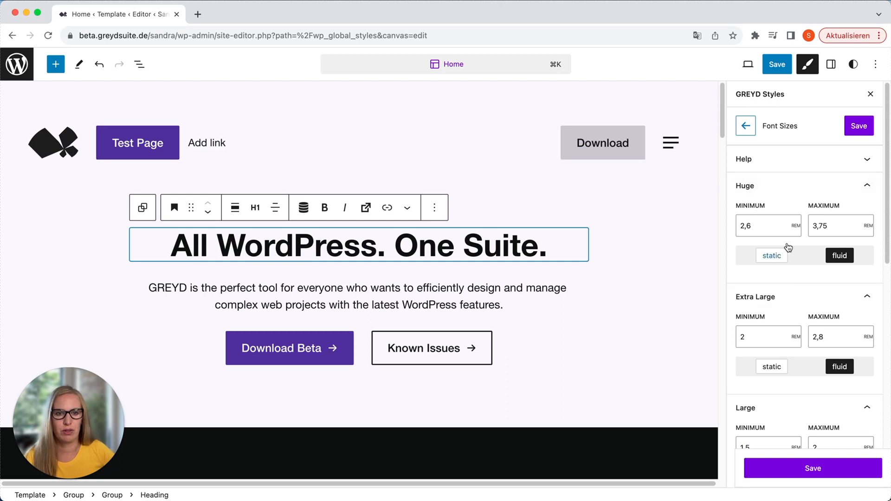
scroll(786, 218, down, 10)
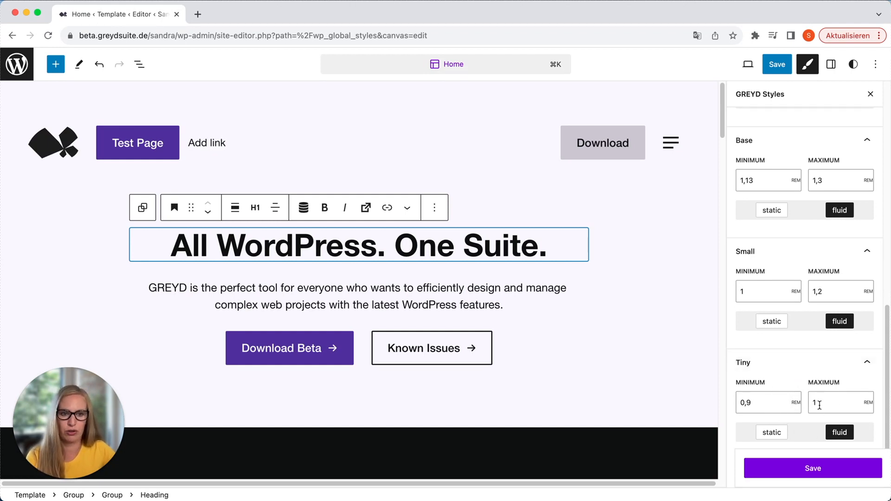
Make the Tiny font size static instead of fluid and return to the GREYD Styles overview
click(780, 432)
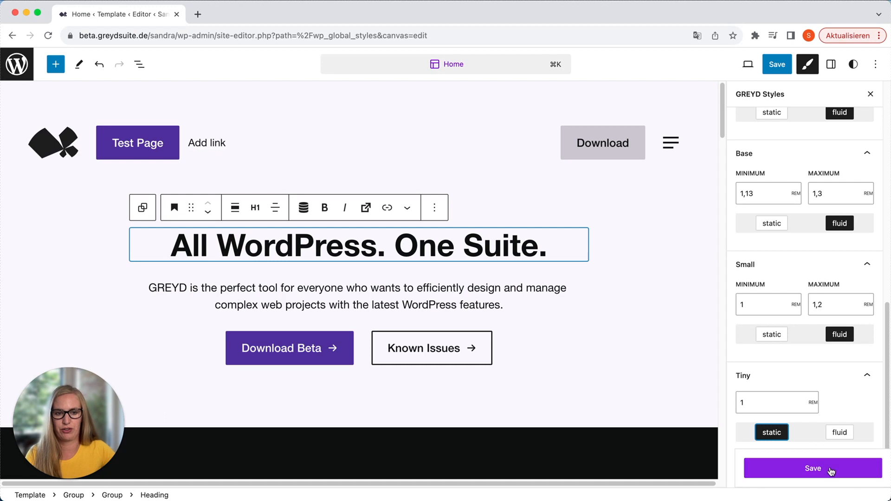
scroll(815, 432, up, 10)
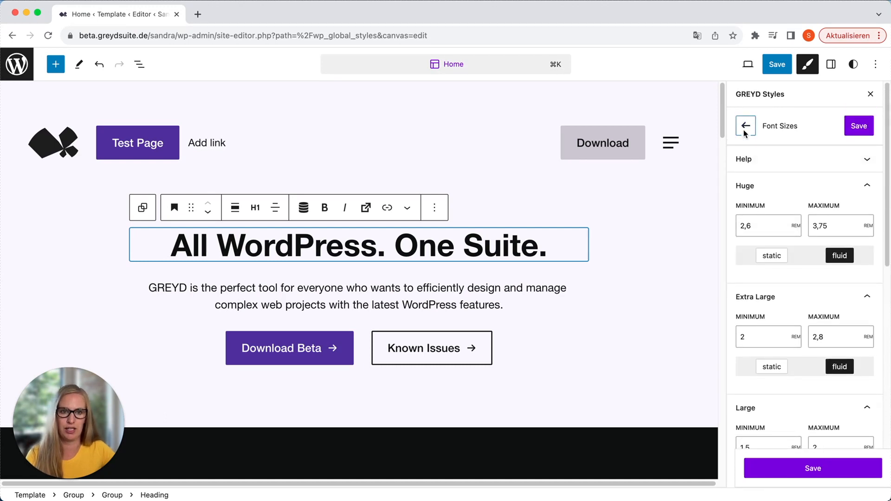
click(746, 126)
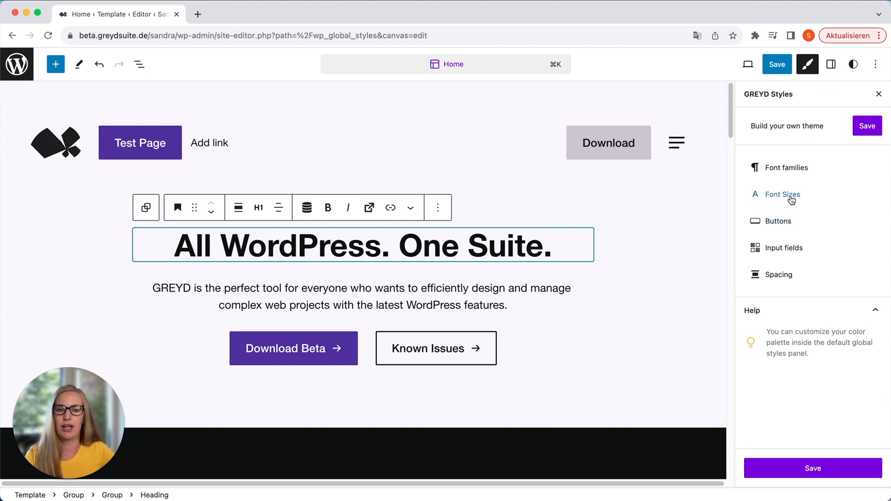
Examine the typography settings for the Text element in the global styles, including the available font choices
click(854, 64)
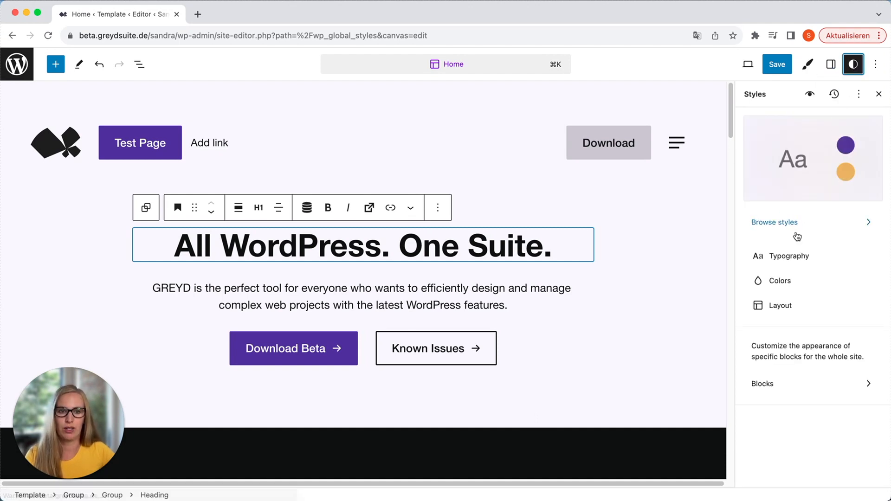
click(785, 256)
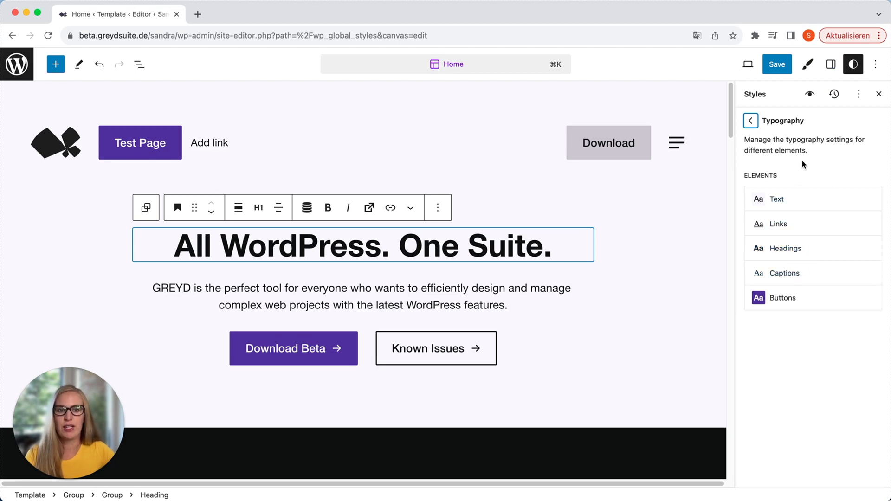
click(804, 198)
click(789, 272)
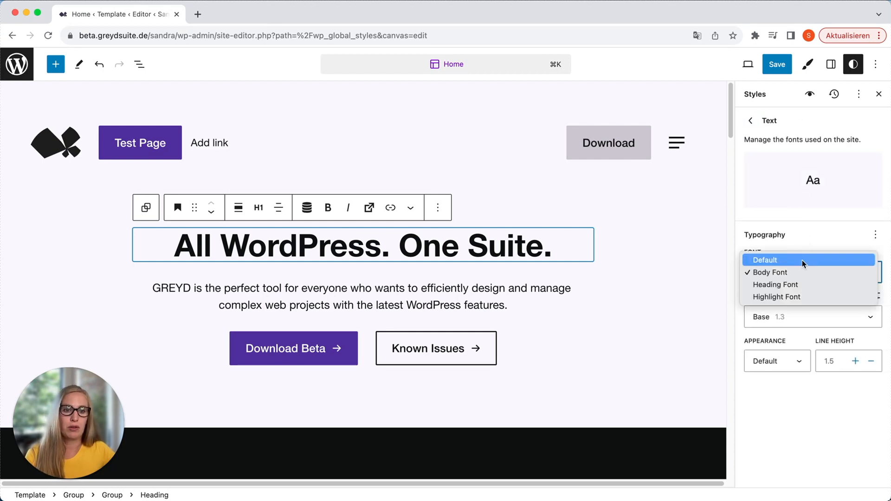
click(818, 236)
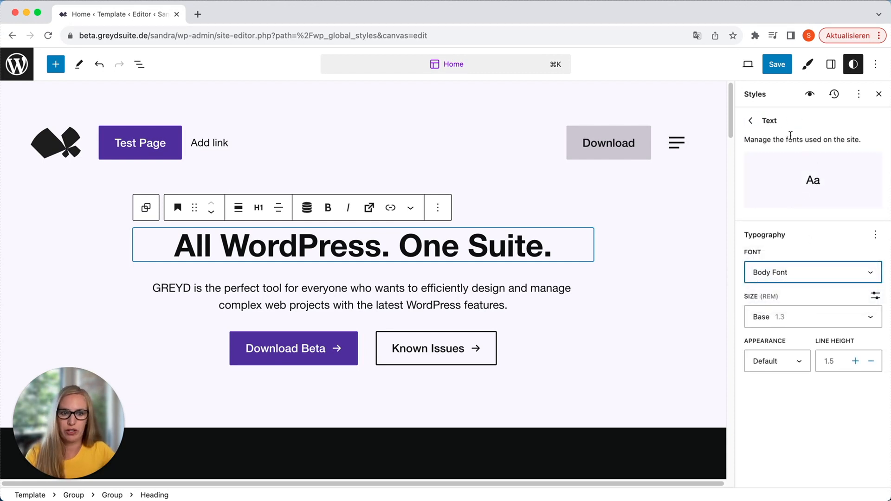
Examine the global typography settings for all headings, H1 and H2, and return to the typography elements
click(750, 124)
click(774, 248)
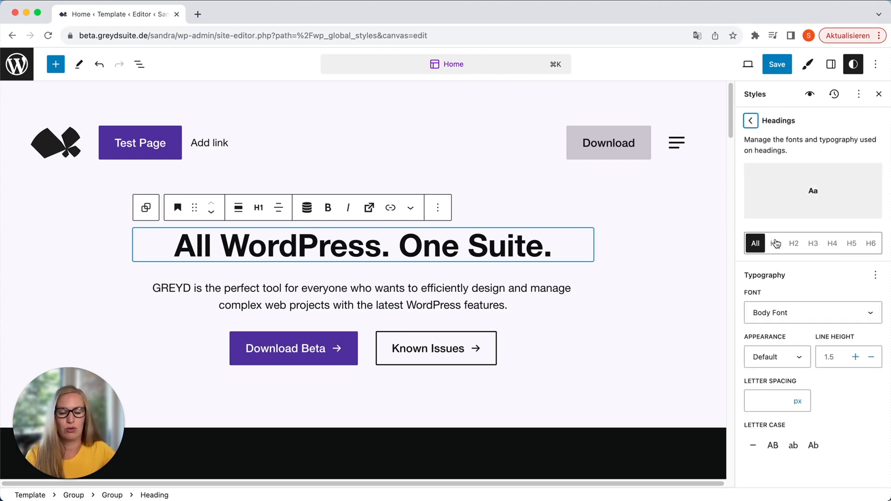
click(780, 247)
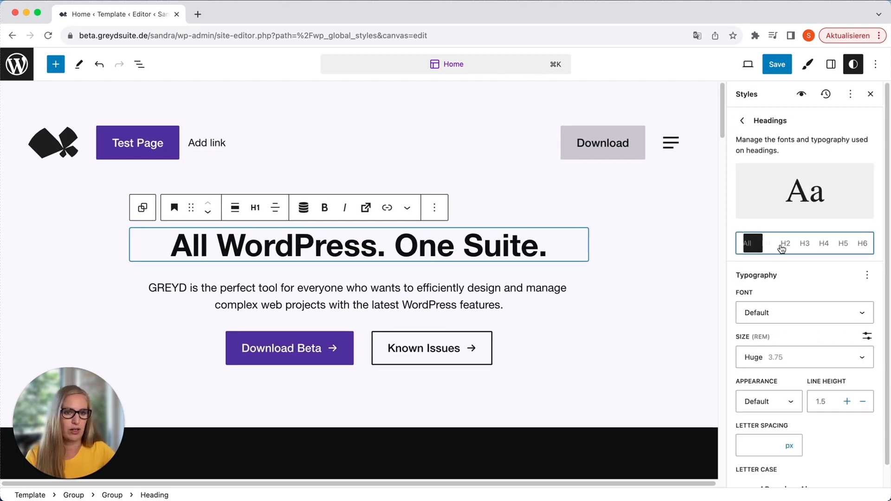
click(786, 246)
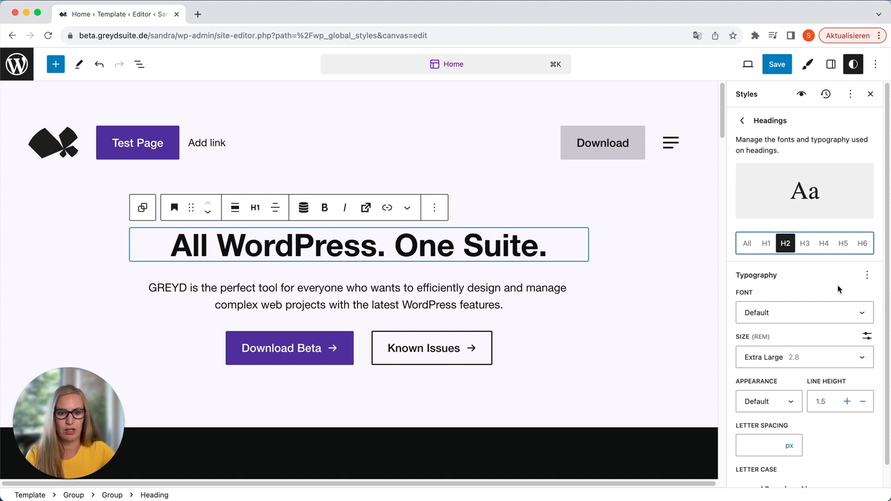
scroll(839, 288, down, 1)
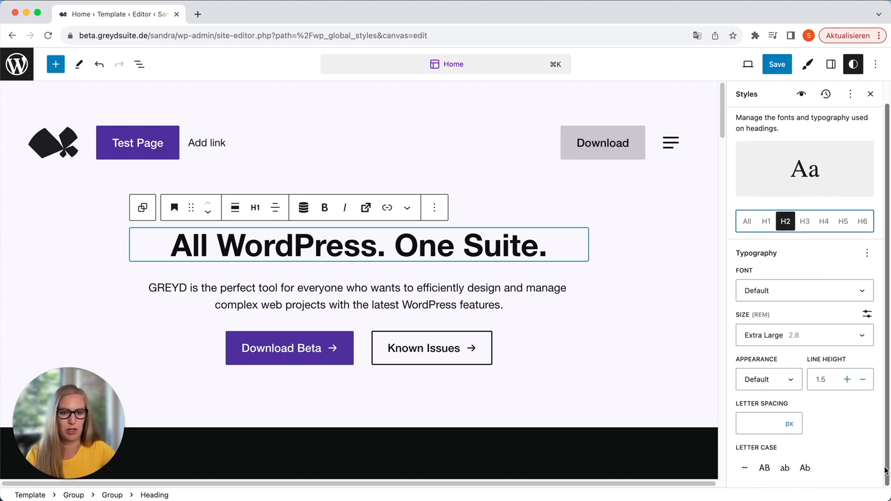
scroll(807, 288, up, 1)
click(747, 123)
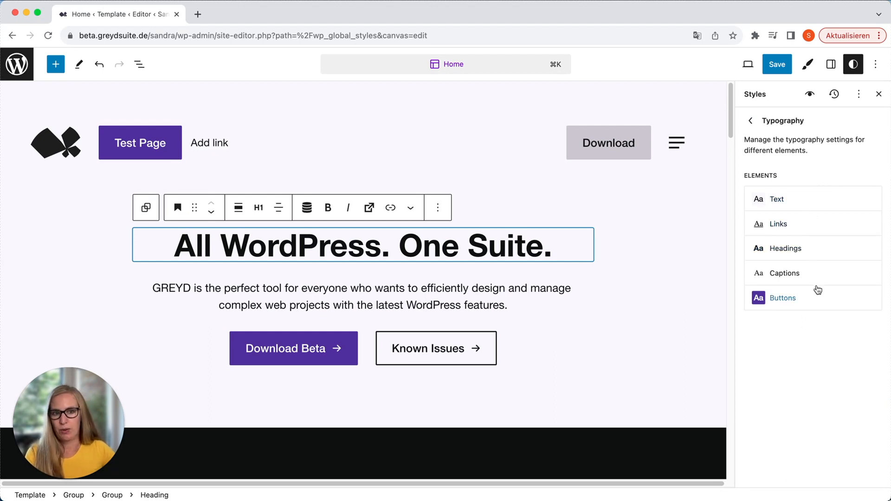
Check the global typography settings for buttons, and review the typography and spacing in the Basics of the GREYD Styles buttons
click(808, 309)
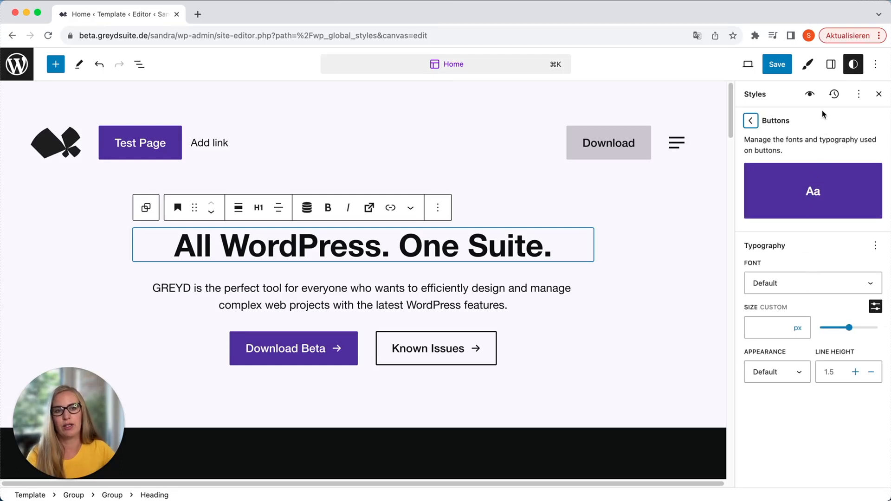
click(808, 65)
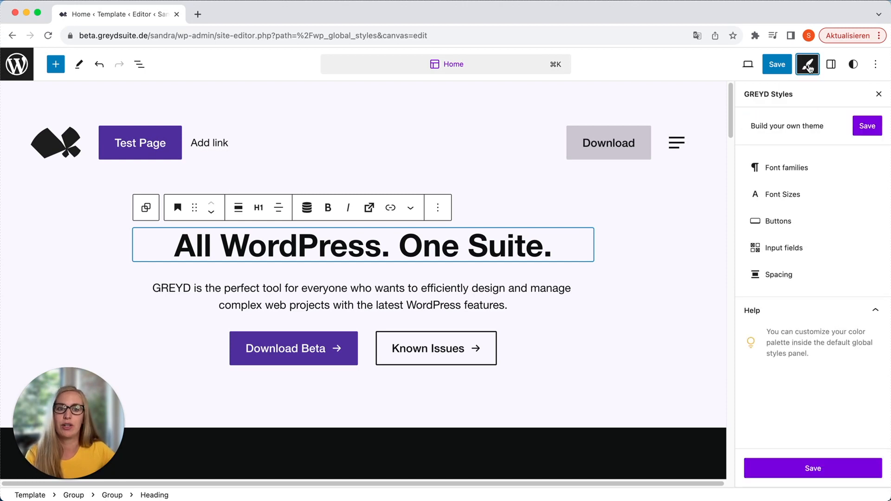
click(783, 227)
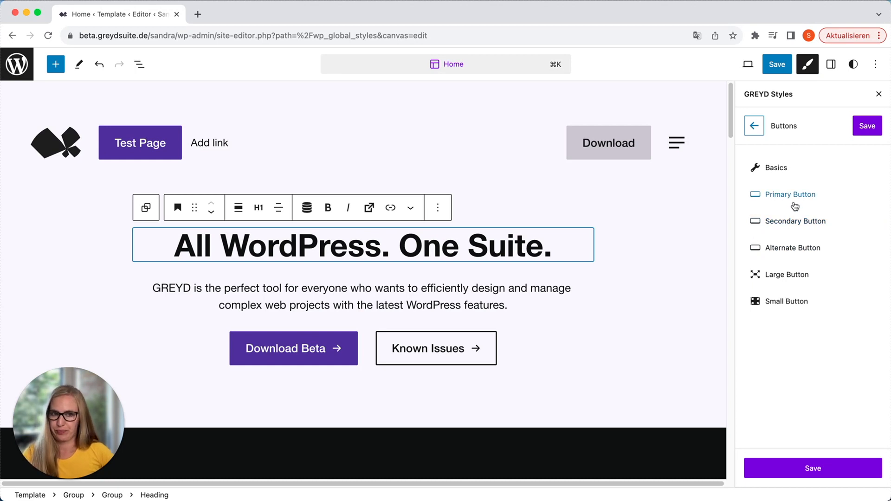
click(775, 169)
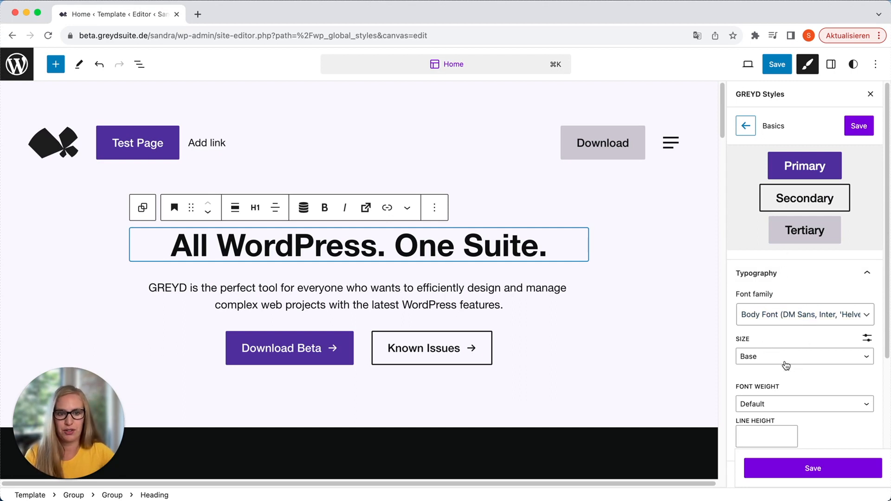
scroll(786, 365, down, 5)
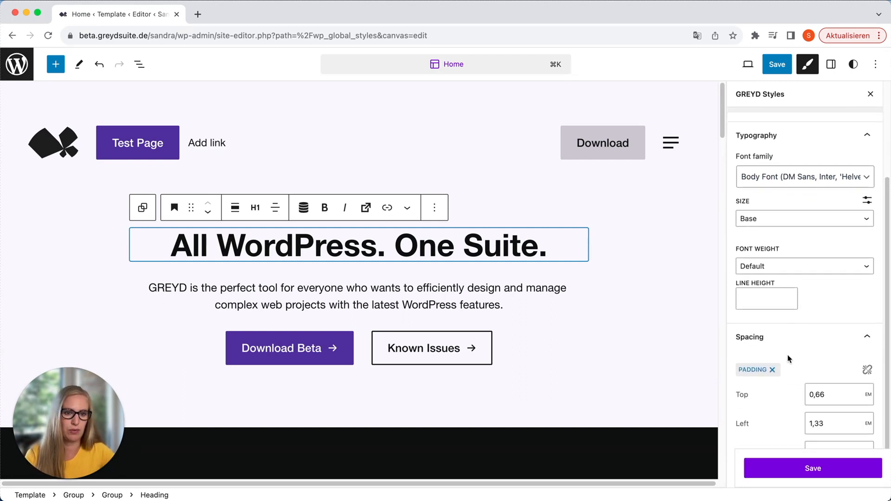
scroll(793, 356, down, 2)
scroll(817, 320, up, 7)
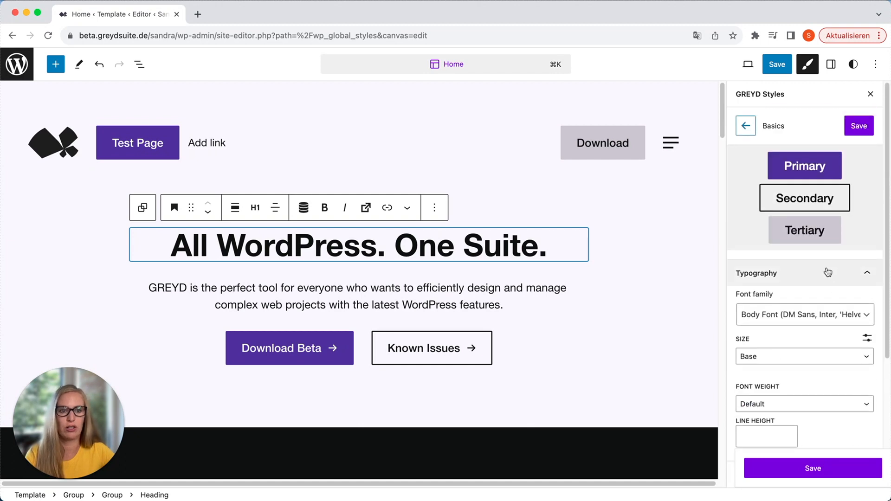
Try the Outline, Alternate Button and Clear styles on the Download Beta button, and reapply the Default style
click(746, 127)
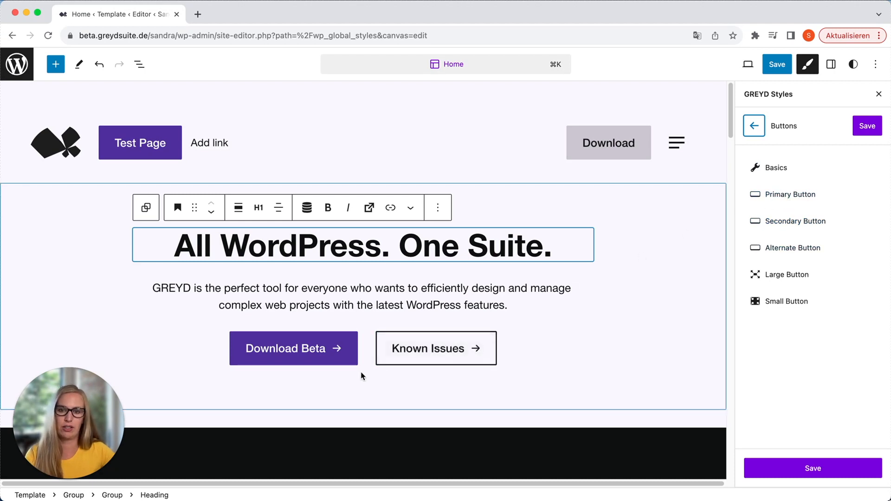
click(283, 363)
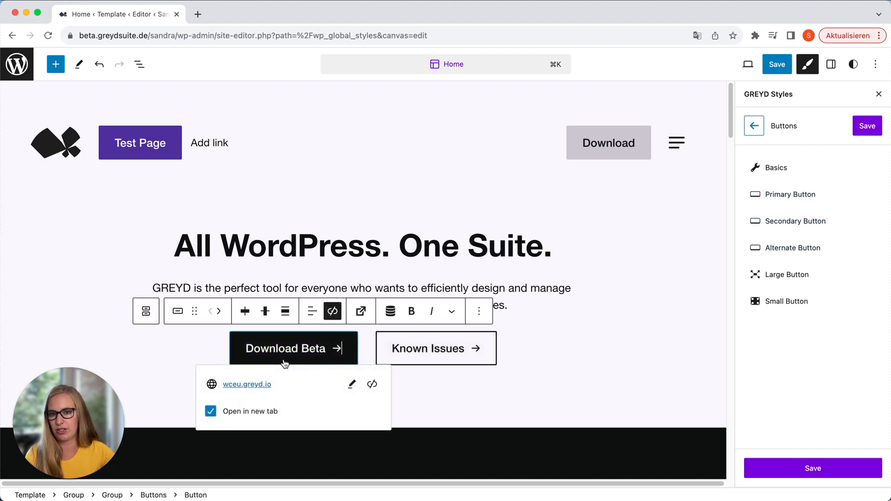
click(831, 64)
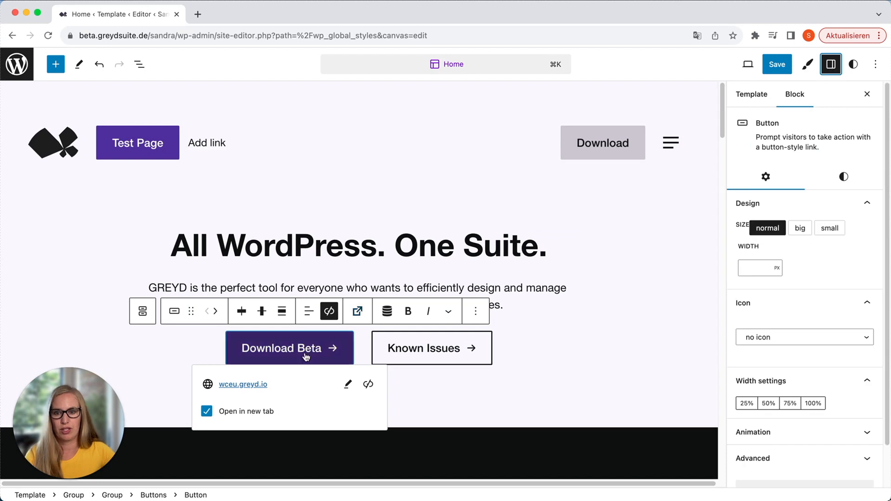
click(844, 177)
click(840, 230)
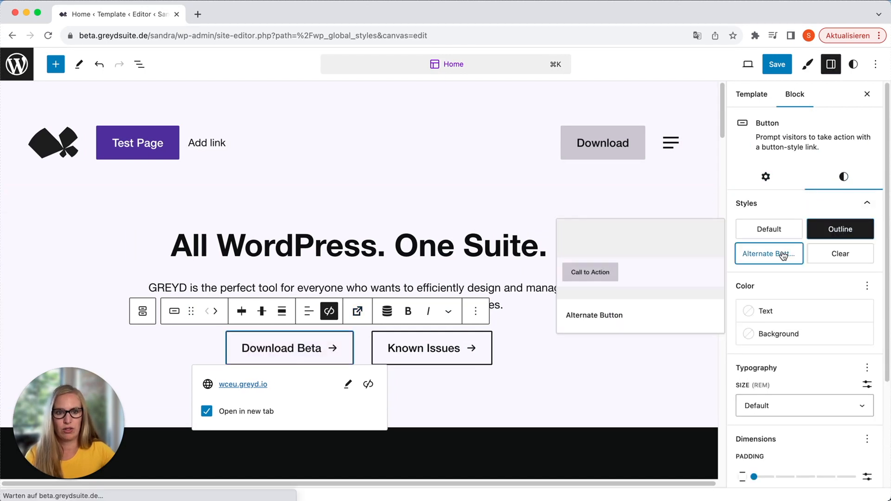
click(780, 253)
click(831, 255)
click(836, 230)
click(770, 229)
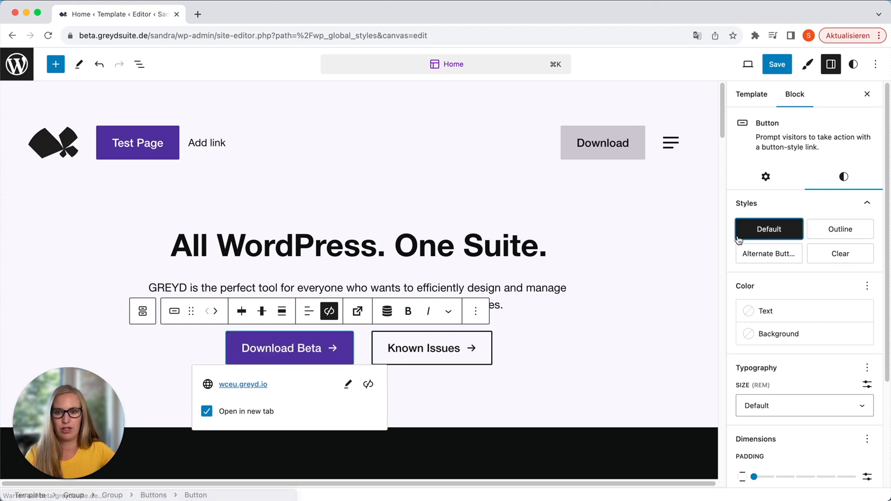
Examine the Primary Button's default and hover colors, border radius, border and box shadow settings in GREYD Styles
click(807, 64)
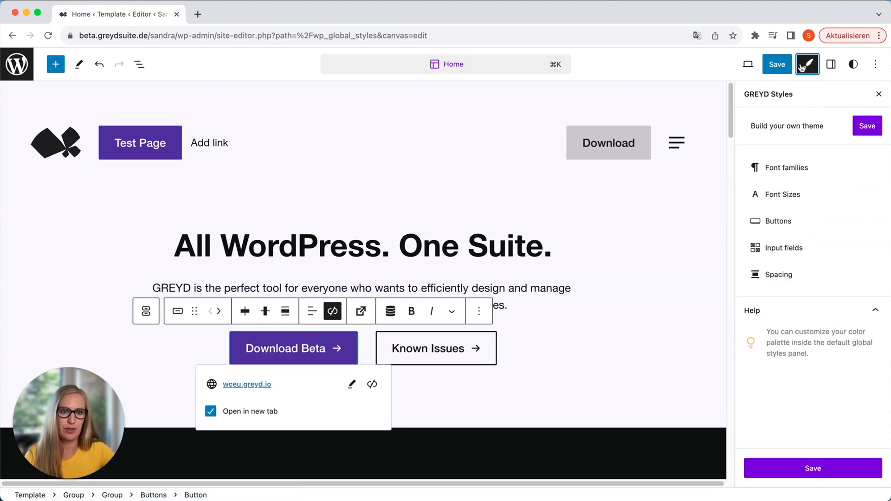
click(780, 221)
click(783, 196)
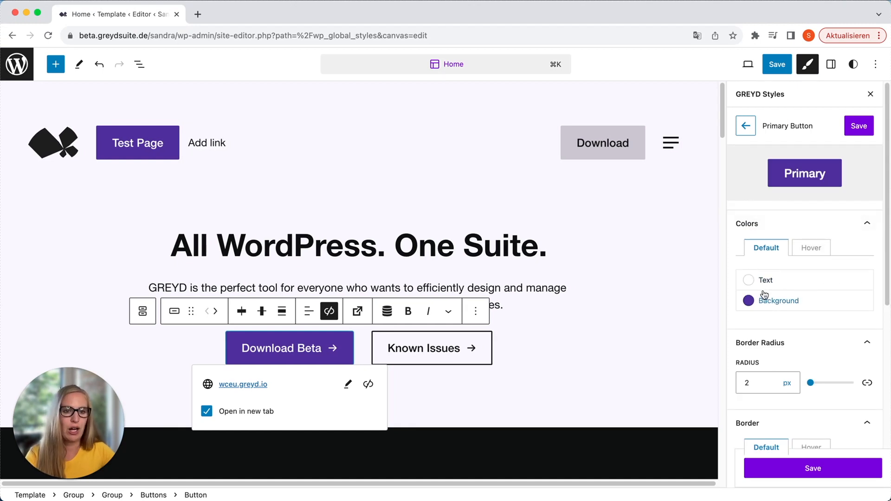
click(808, 250)
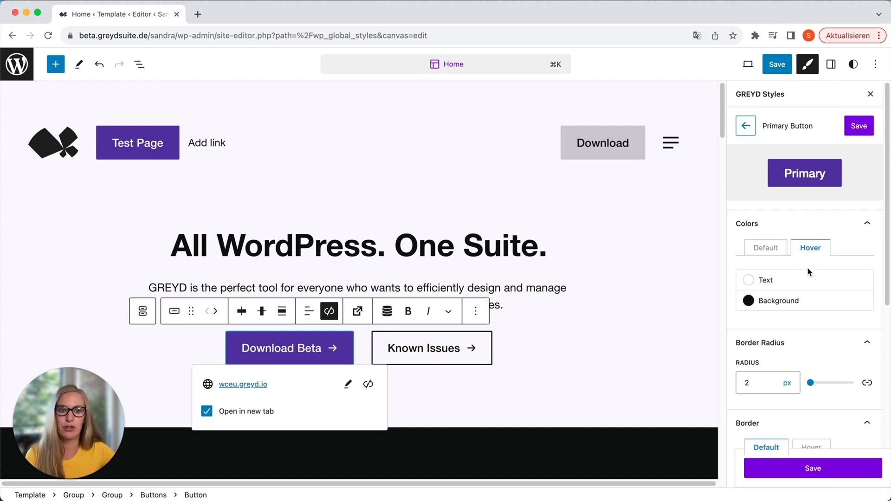
scroll(809, 271, down, 5)
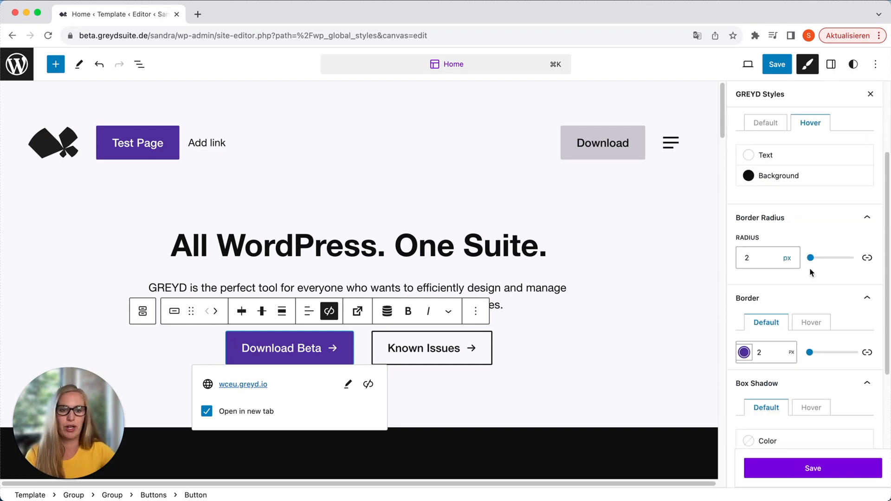
scroll(808, 269, down, 8)
scroll(809, 270, up, 5)
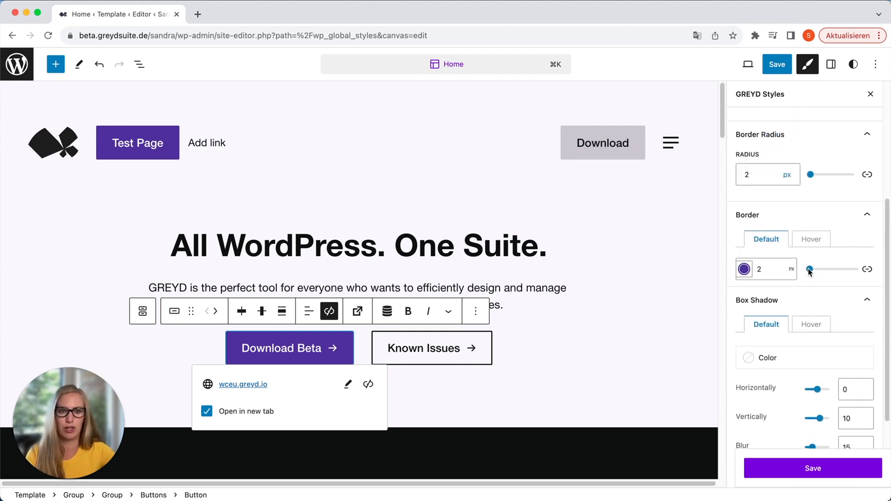
scroll(803, 265, up, 8)
click(747, 130)
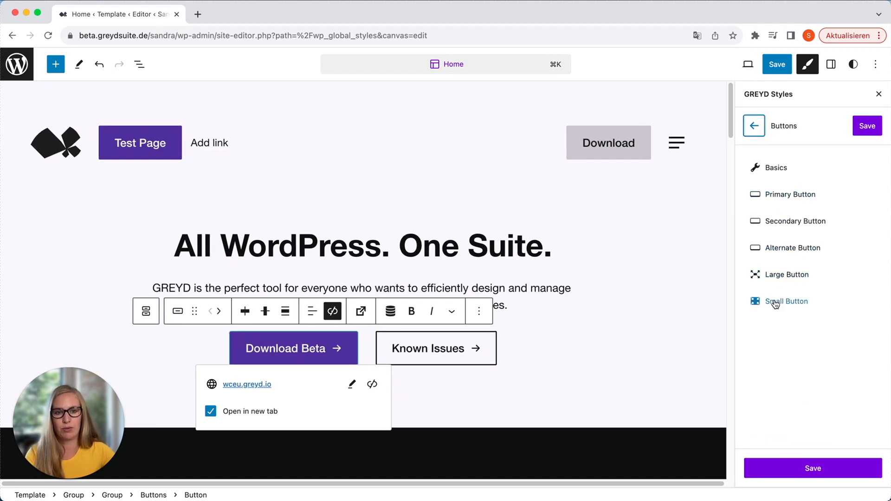
Review the Large Button's font size choices and padding, and return to the GREYD Styles overview
click(791, 278)
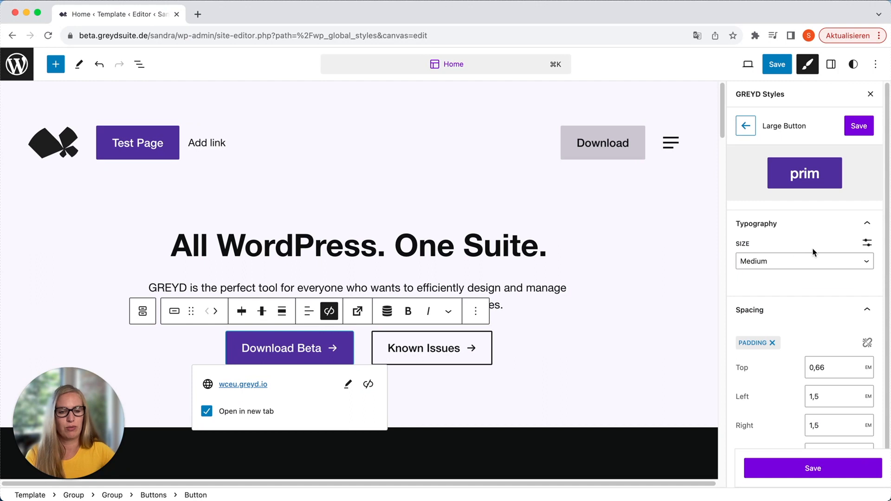
click(785, 261)
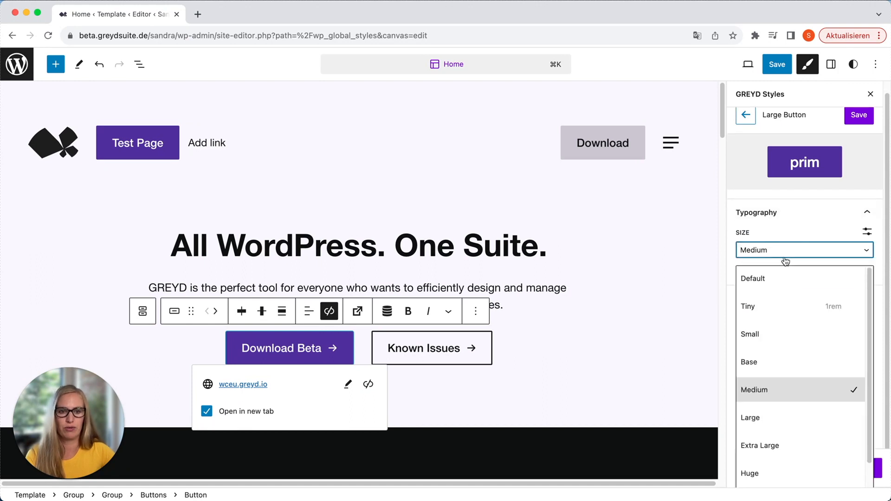
click(784, 261)
click(787, 260)
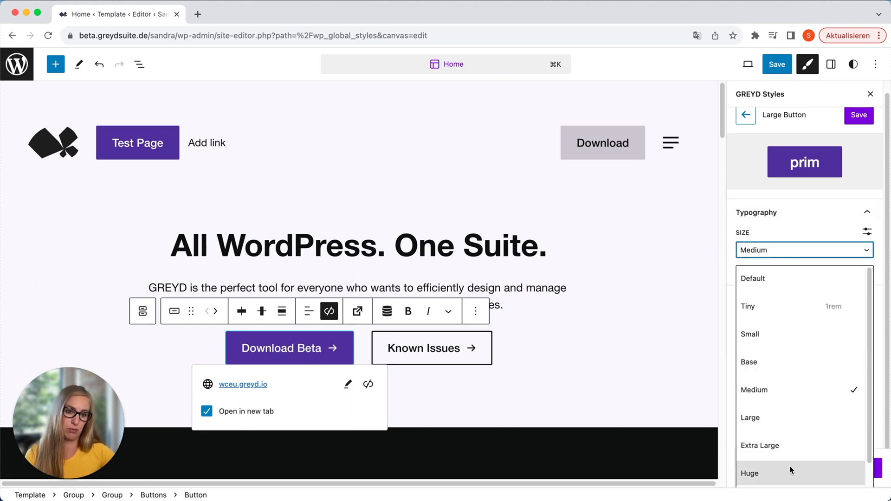
click(733, 255)
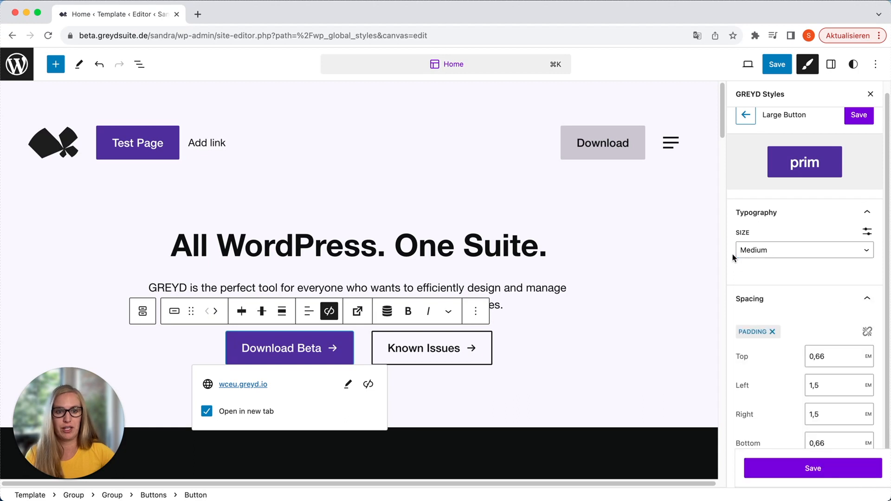
scroll(807, 303, down, 1)
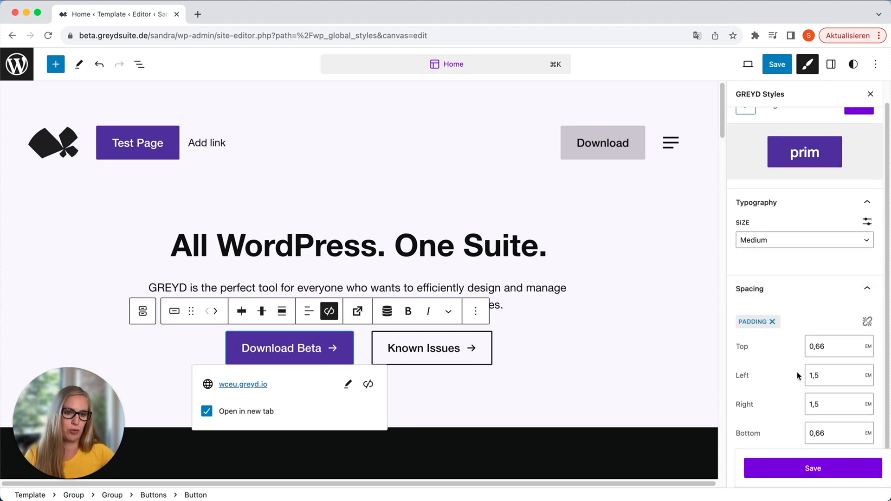
scroll(798, 209, up, 2)
click(746, 130)
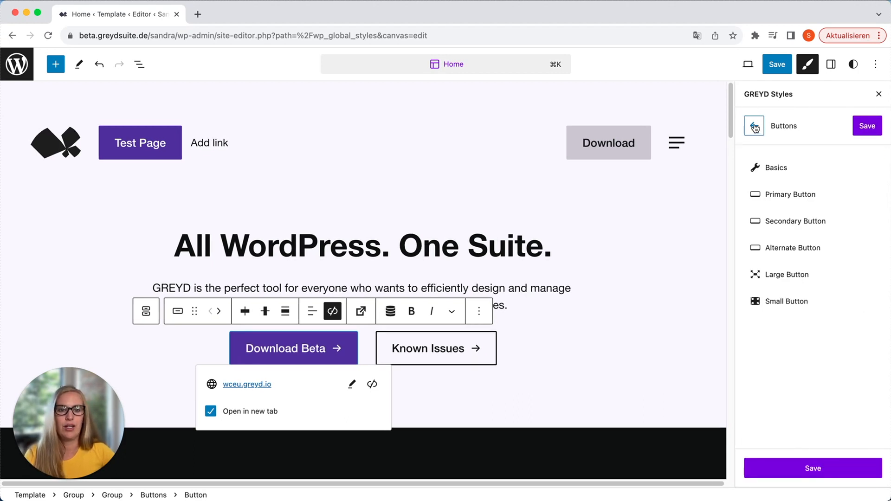
click(756, 126)
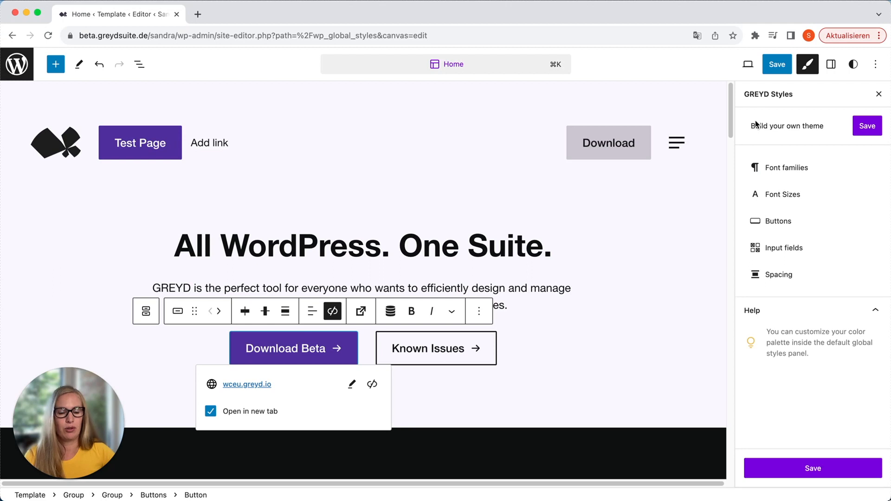
Review the typography and spacing in the Basics of the GREYD Styles input fields
click(790, 247)
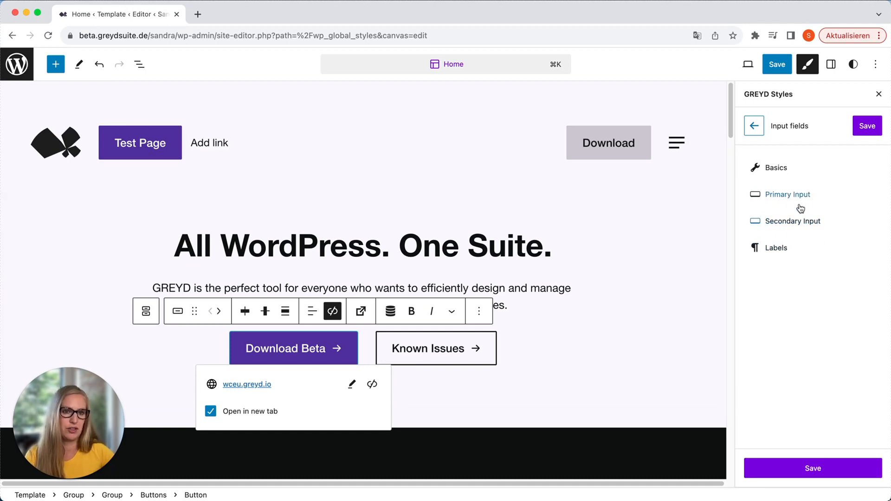
click(773, 172)
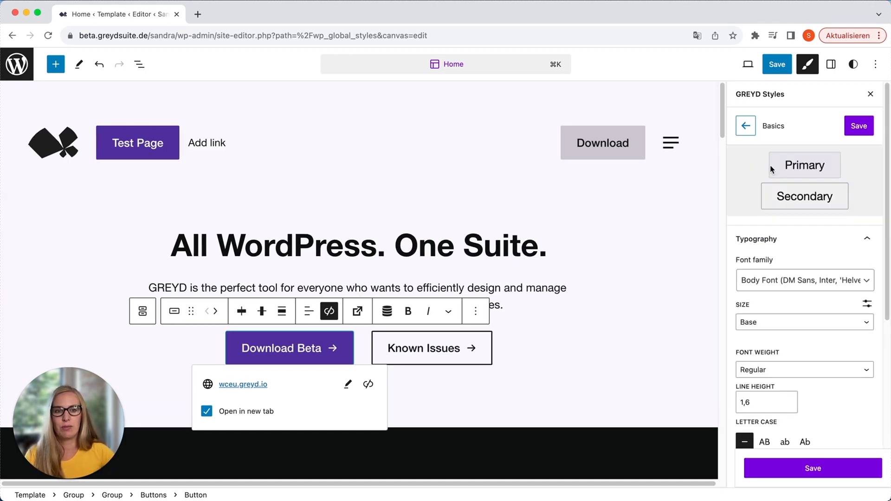
scroll(779, 290, down, 10)
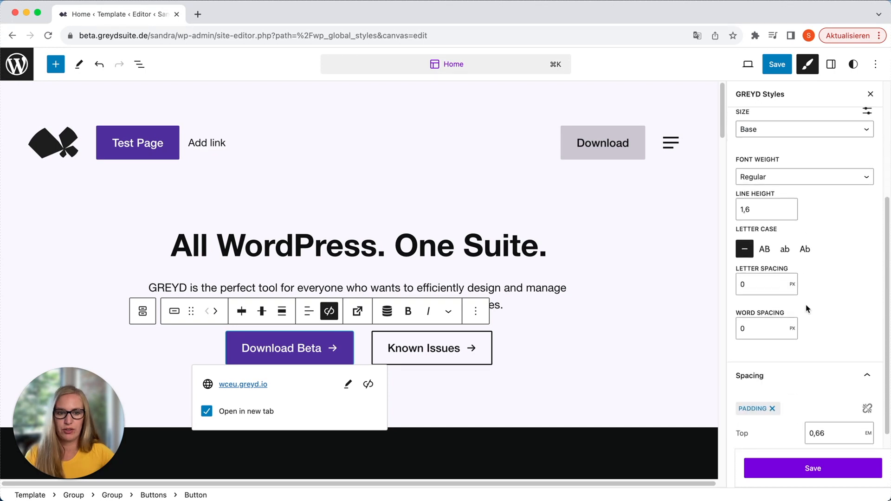
scroll(813, 308, up, 10)
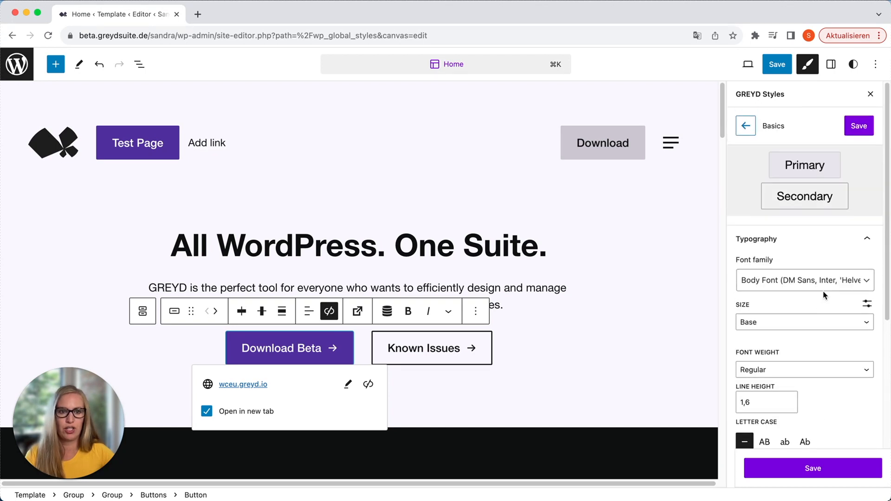
click(747, 129)
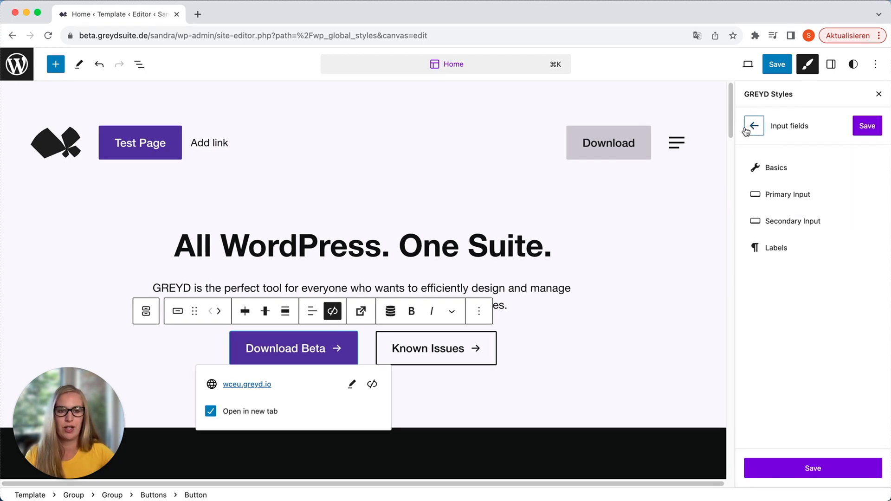
Examine the Primary Input's default and hover colors, border radius and border settings
click(793, 195)
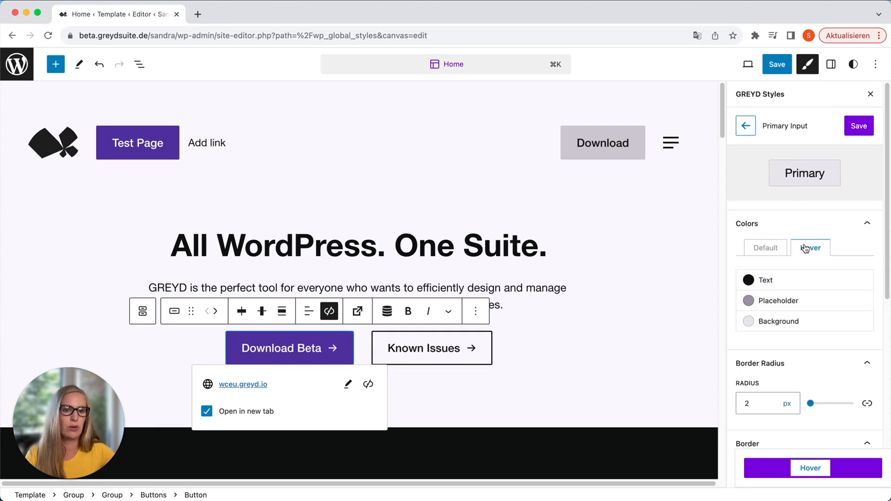
click(768, 253)
scroll(812, 256, down, 5)
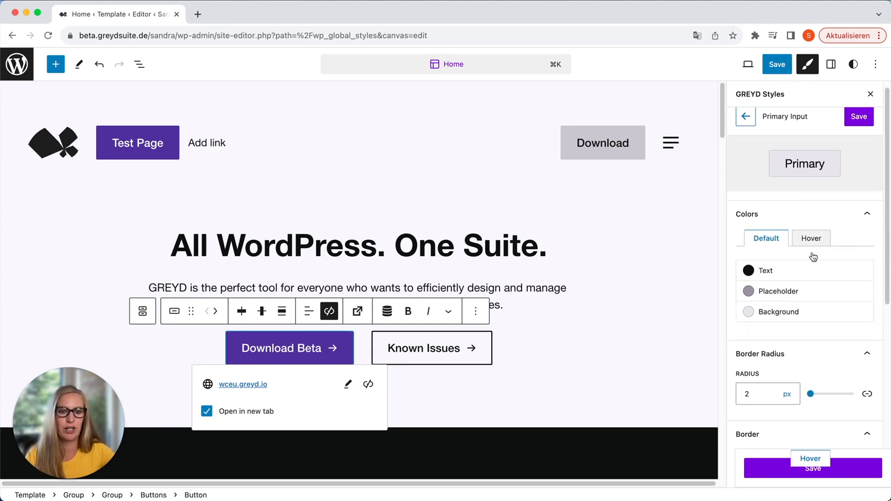
scroll(819, 257, down, 3)
scroll(818, 257, up, 10)
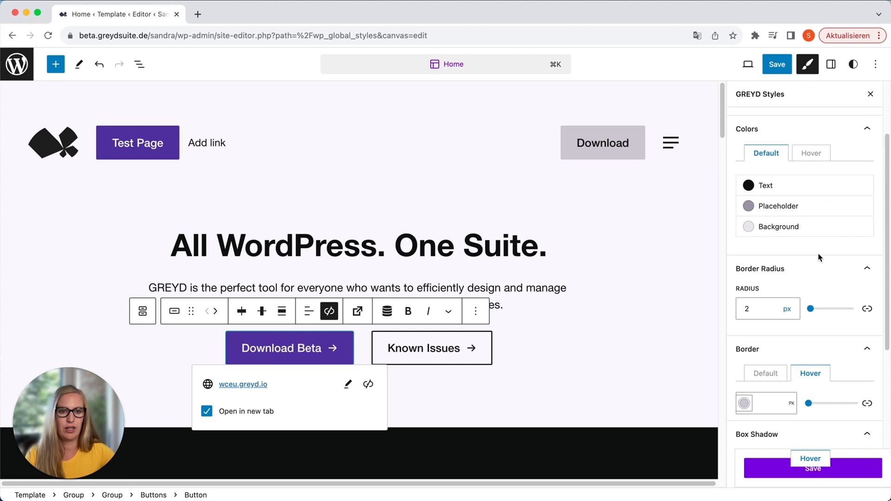
click(752, 130)
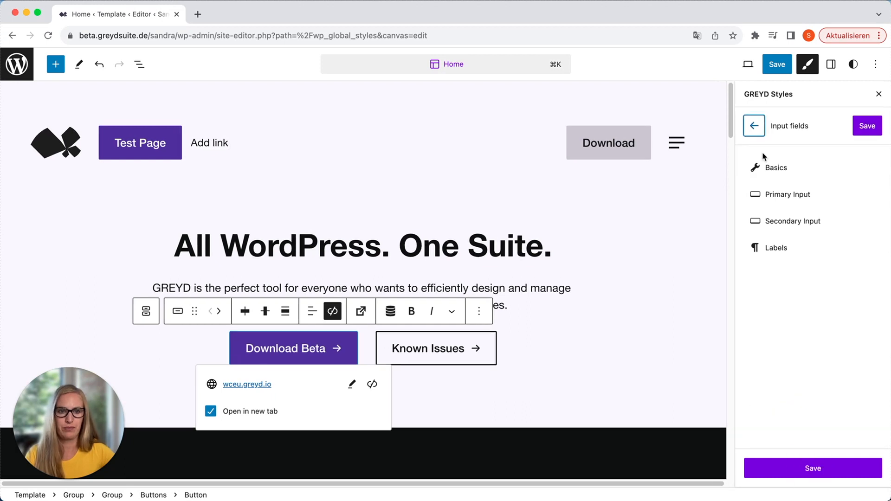
Check the typography settings for input field labels and return to the GREYD Styles overview
click(792, 247)
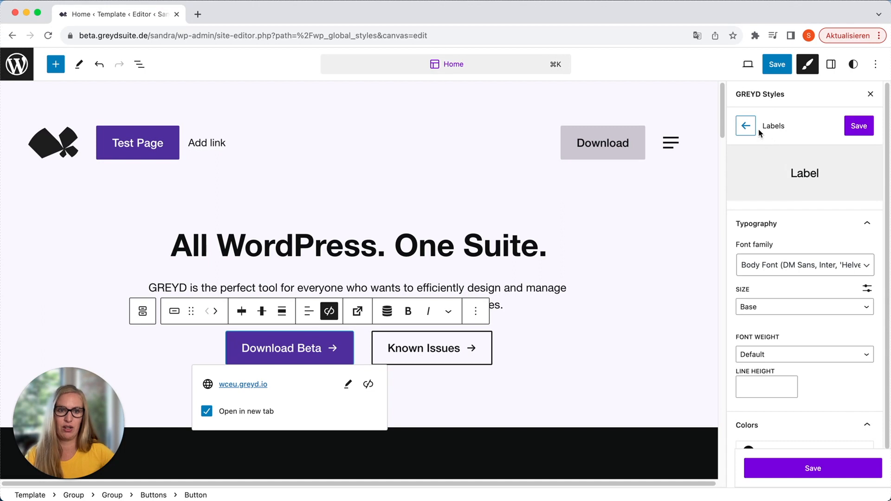
click(751, 130)
click(754, 131)
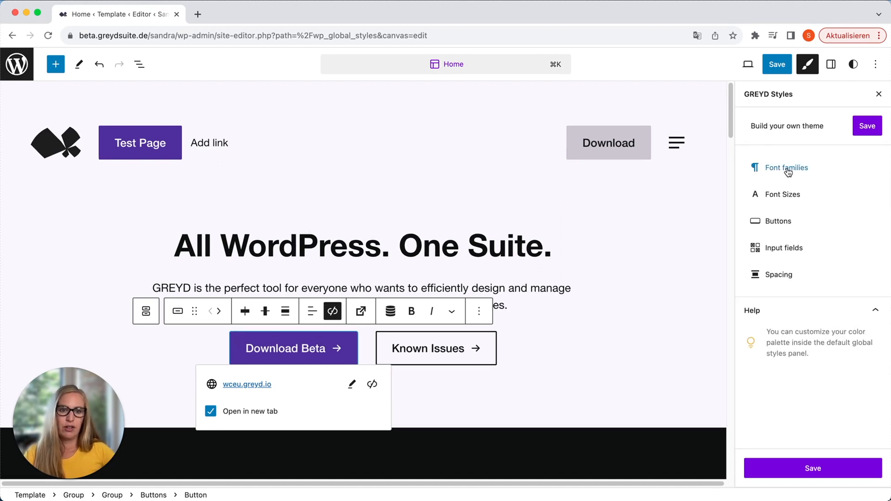
Browse the block list and the Button block's settings in the global styles, and compare them with the GREYD Styles overview
click(854, 68)
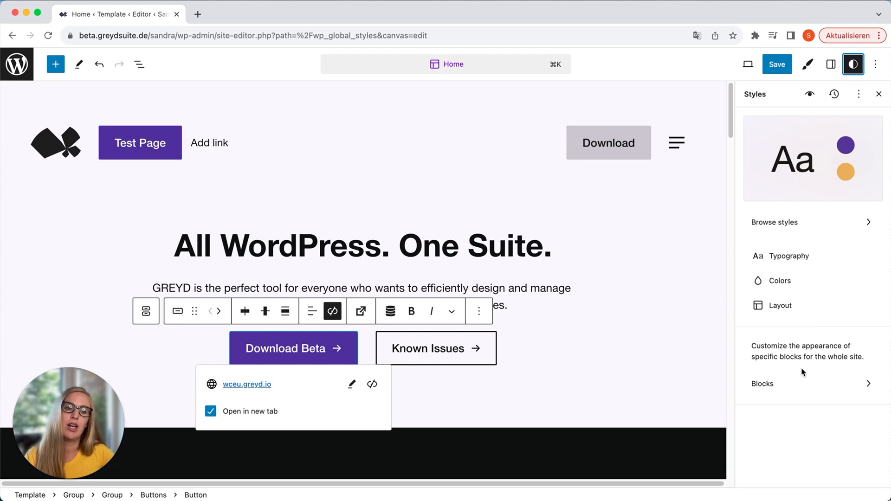
click(786, 386)
scroll(781, 289, down, 10)
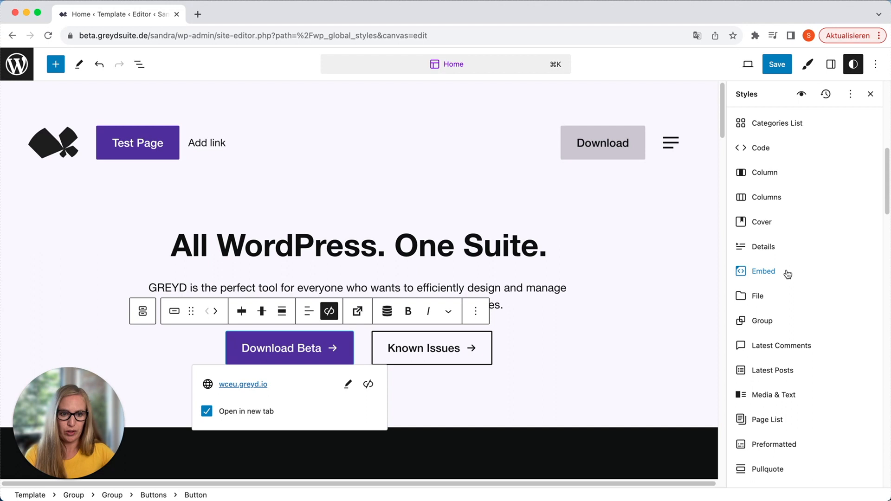
scroll(788, 274, up, 10)
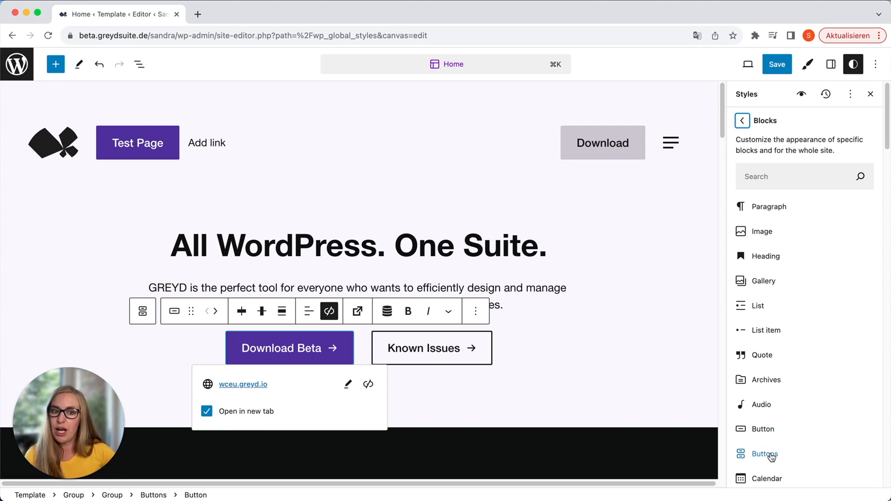
click(765, 427)
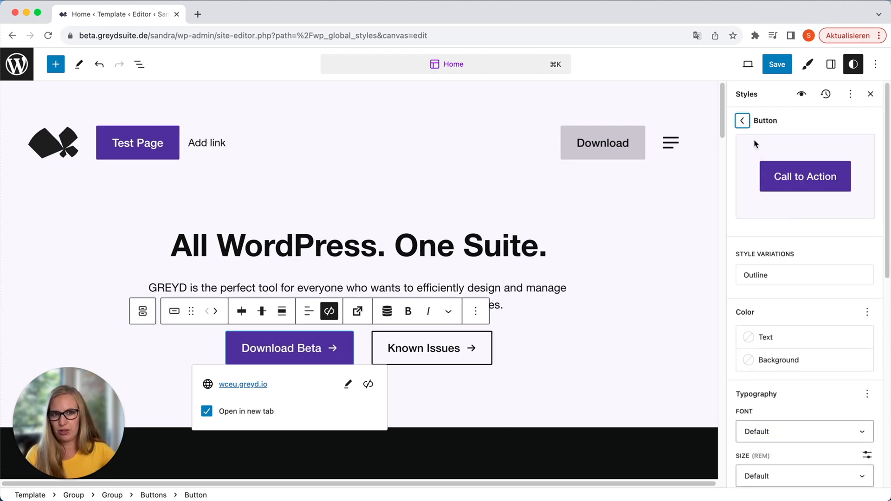
click(743, 120)
click(808, 65)
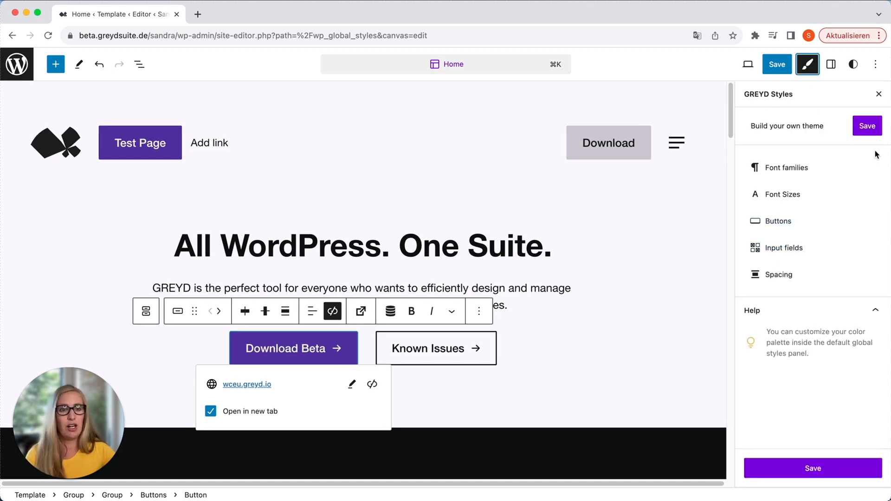
click(853, 64)
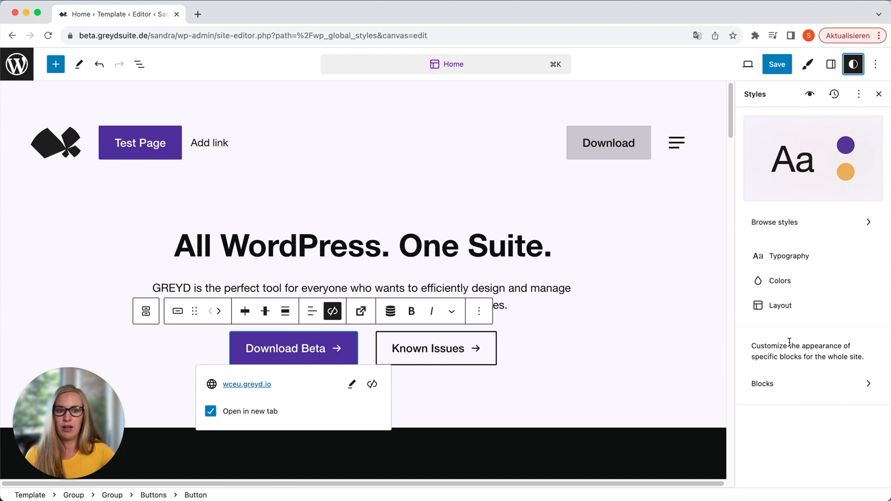
Check the list of customizable blocks in the global styles and open the Spacing settings of GREYD Styles
click(795, 384)
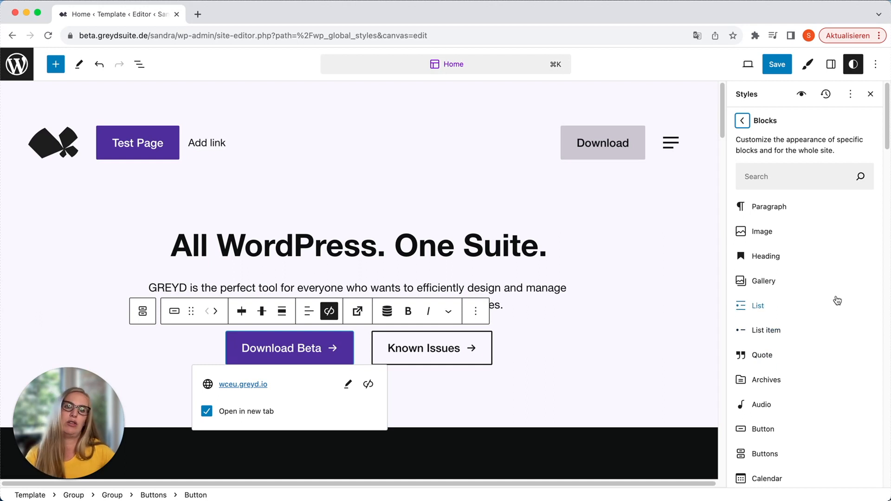
click(742, 121)
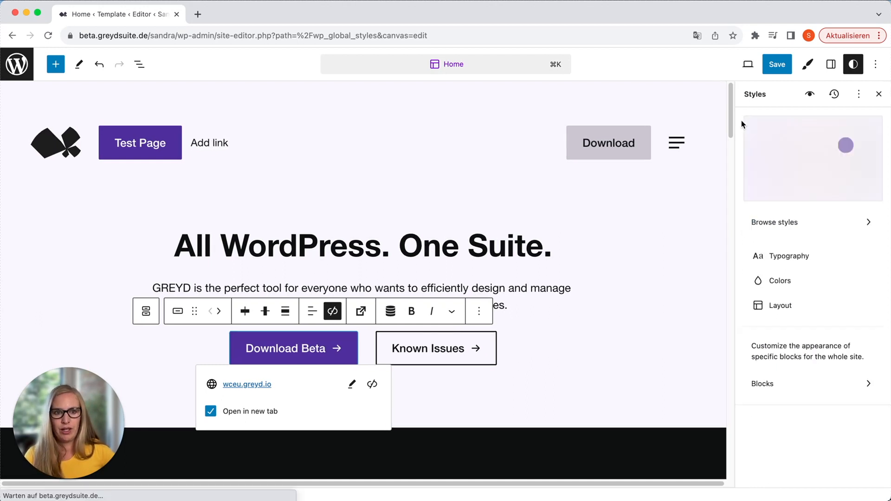
click(807, 67)
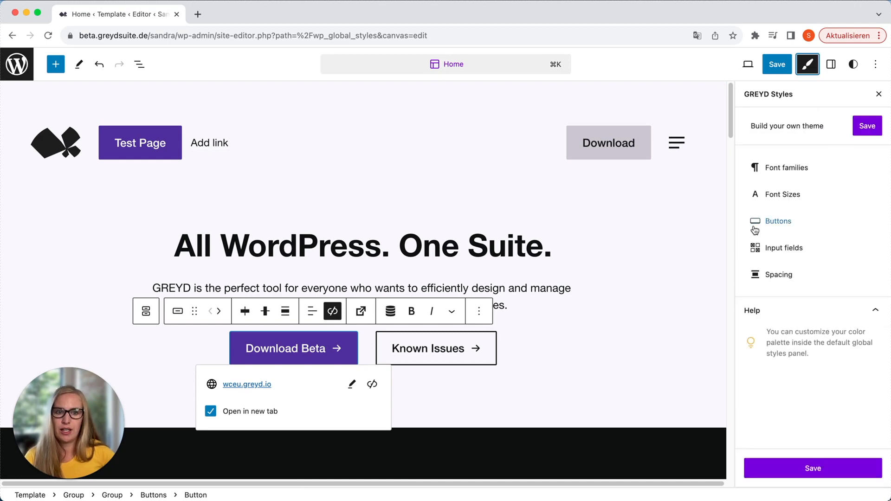
click(813, 274)
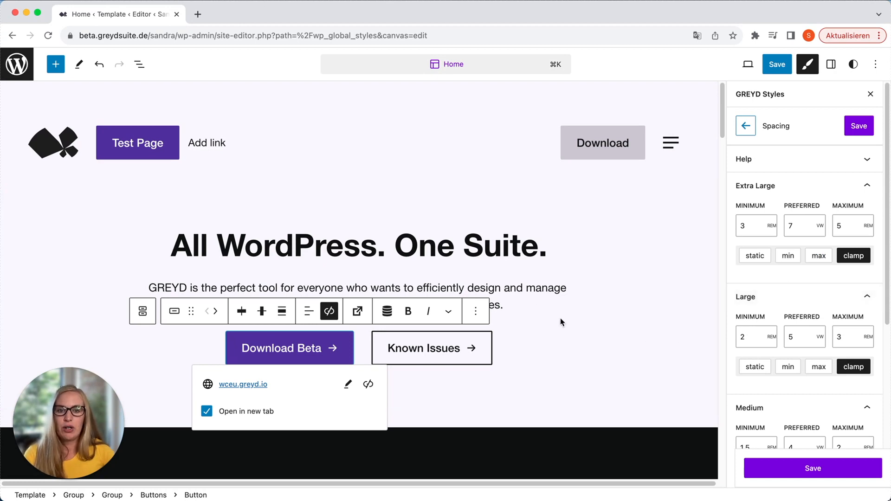
Select the Group block of the Global Styles card and examine its inside and outside Spaces settings
scroll(562, 342, down, 5)
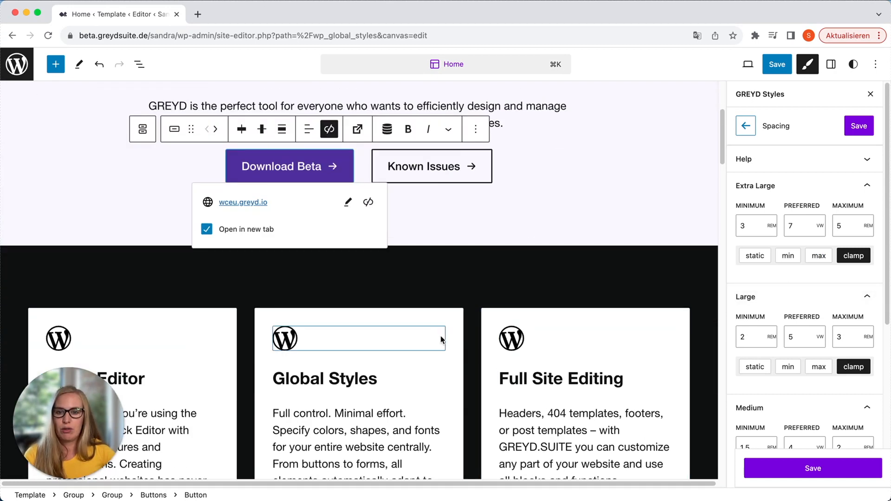
click(449, 388)
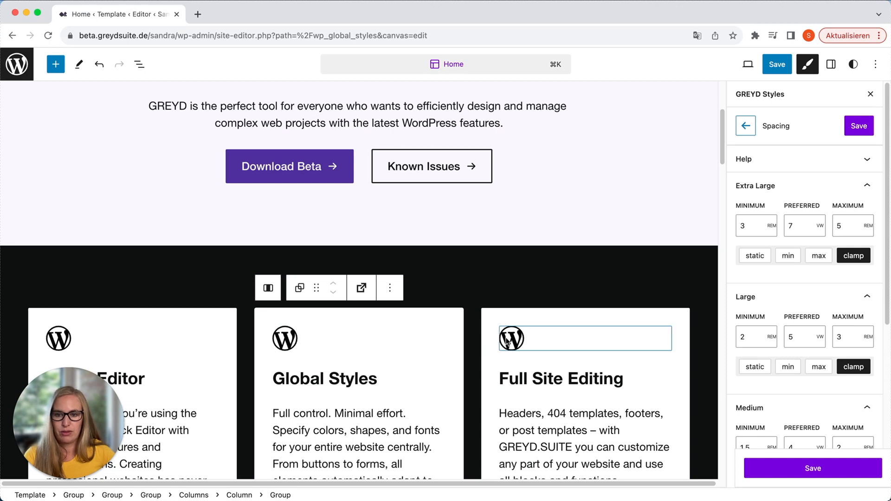
click(830, 65)
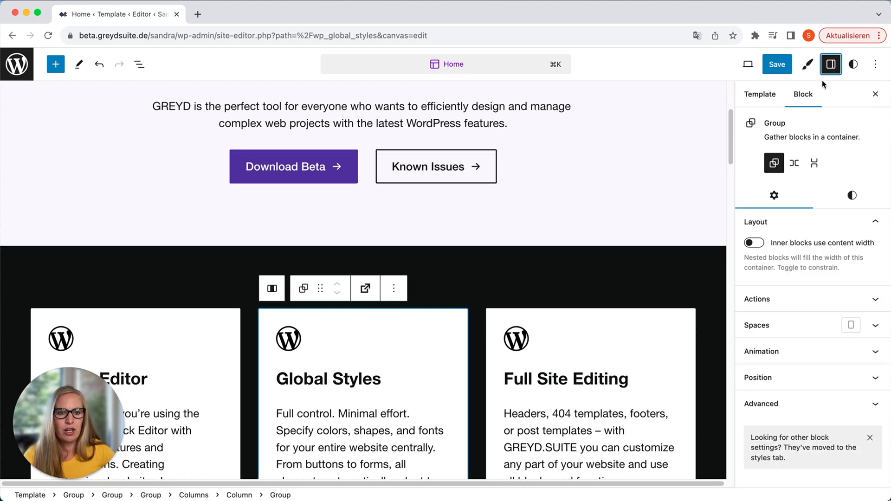
click(876, 325)
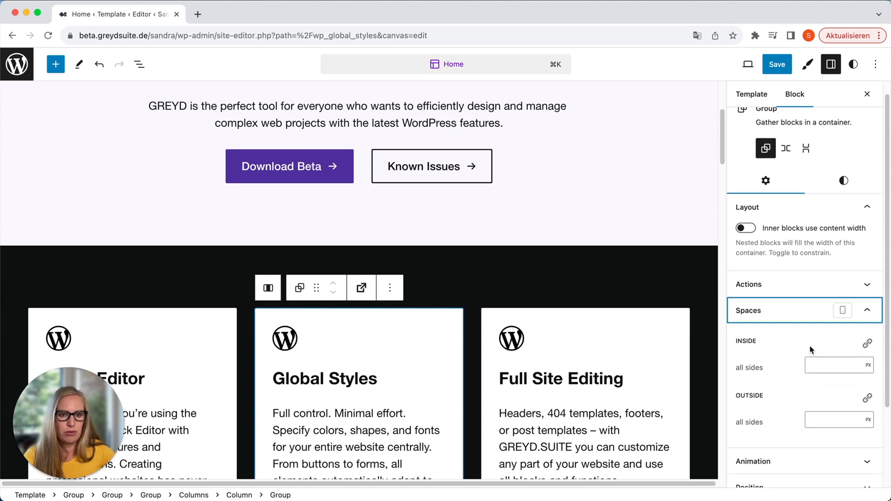
scroll(808, 367, down, 3)
click(388, 392)
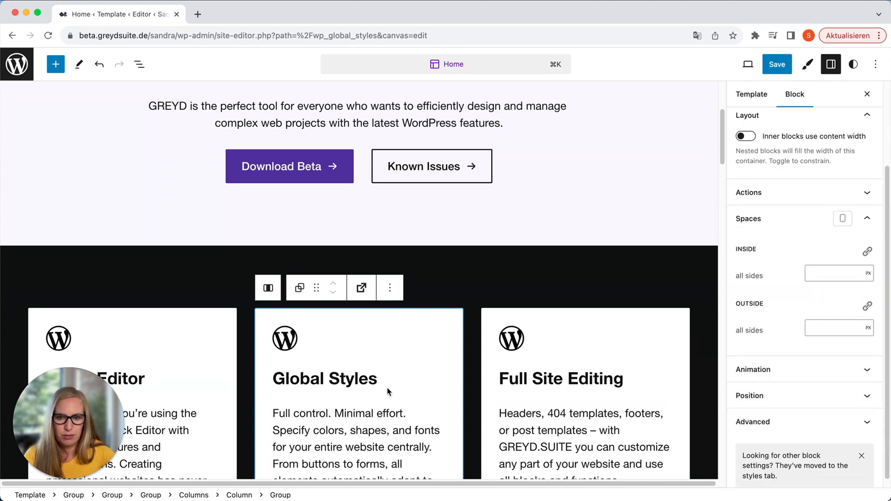
scroll(397, 330, down, 7)
scroll(393, 305, up, 5)
Select the WordPress logo image in the Global Styles card and check its dimensions and maximum width settings
click(364, 249)
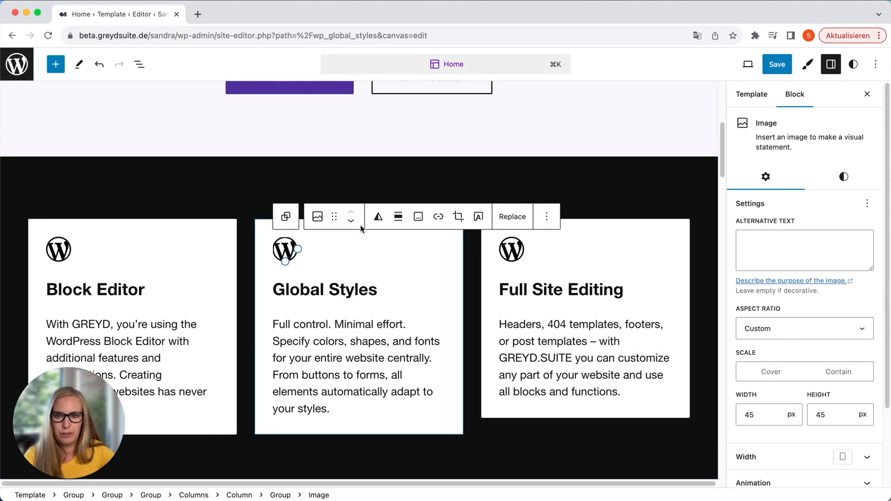
scroll(808, 394, down, 2)
click(862, 389)
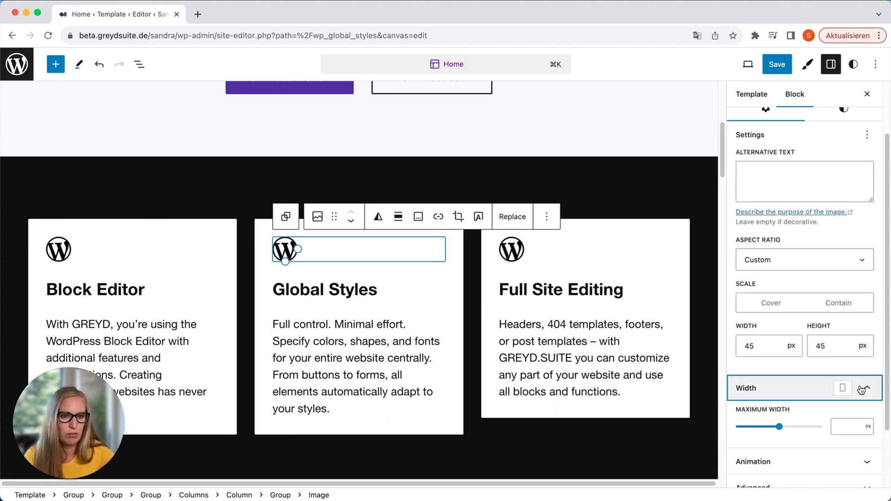
click(862, 389)
scroll(816, 341, up, 2)
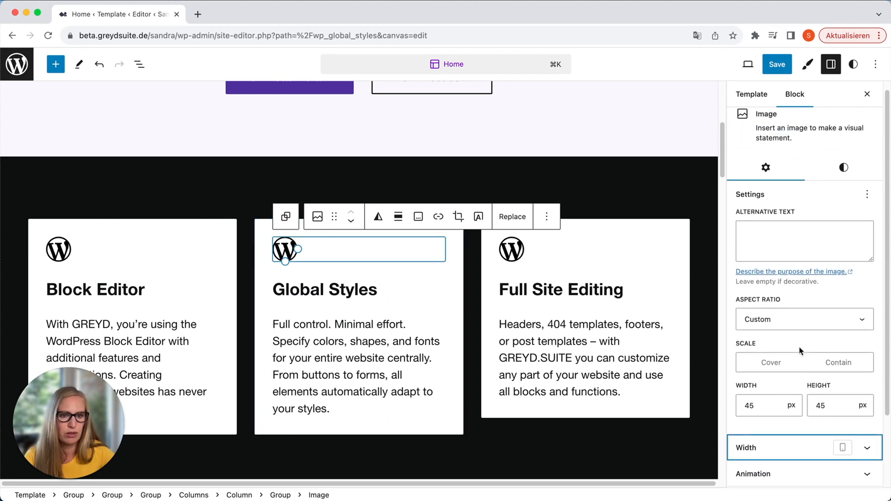
Unlink and relink the inside spacing of all sides for the Global Styles card's Group block
click(260, 236)
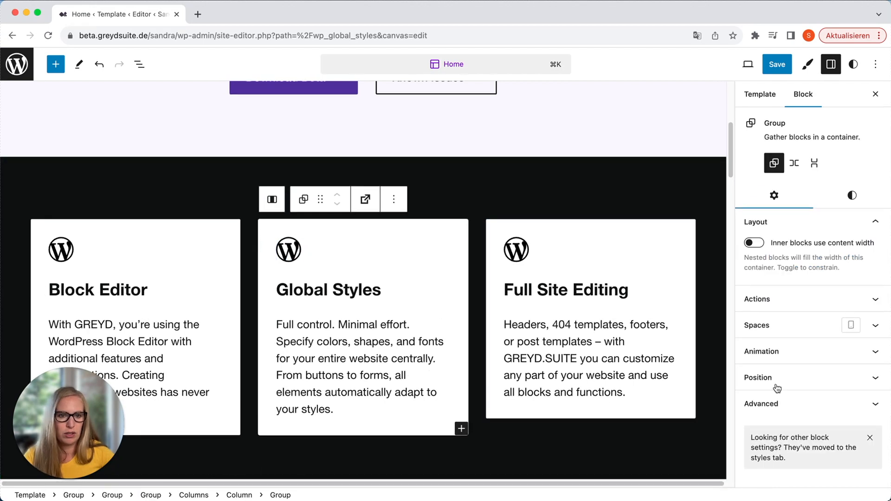
click(749, 326)
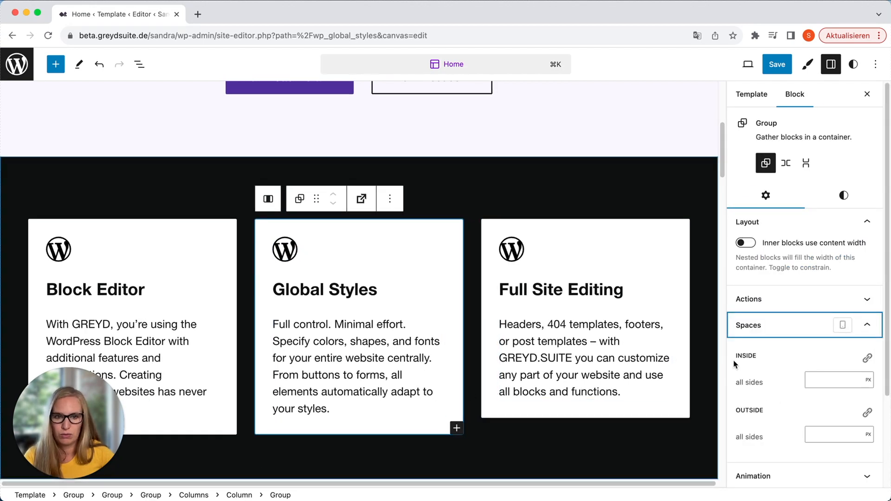
click(868, 359)
click(868, 358)
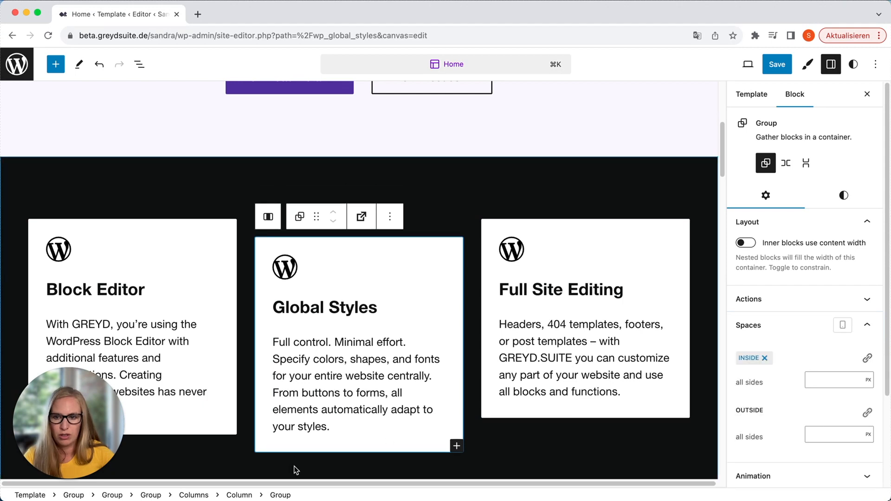
Select the Columns block that holds the three cards and check its Spaces settings
click(194, 495)
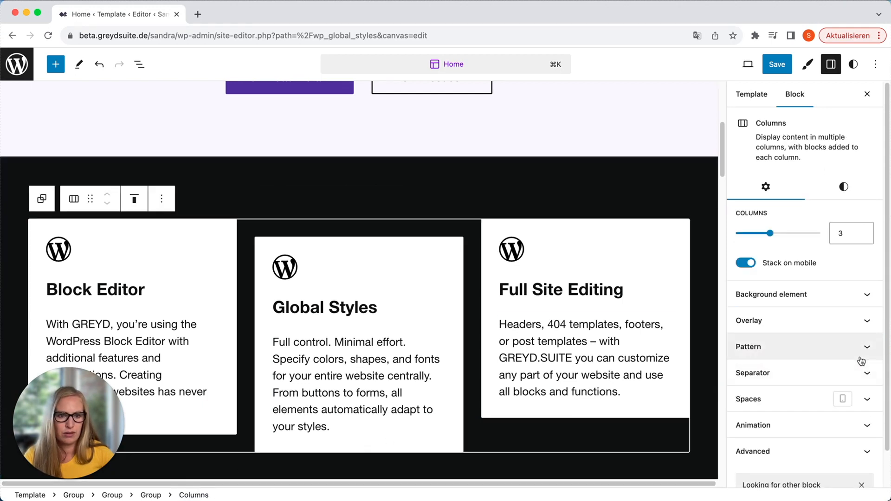
click(868, 399)
click(868, 350)
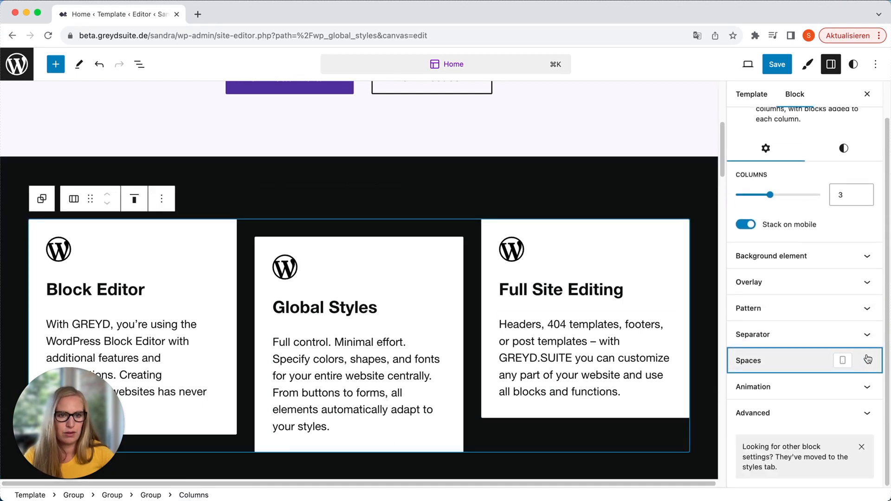
scroll(834, 365, up, 3)
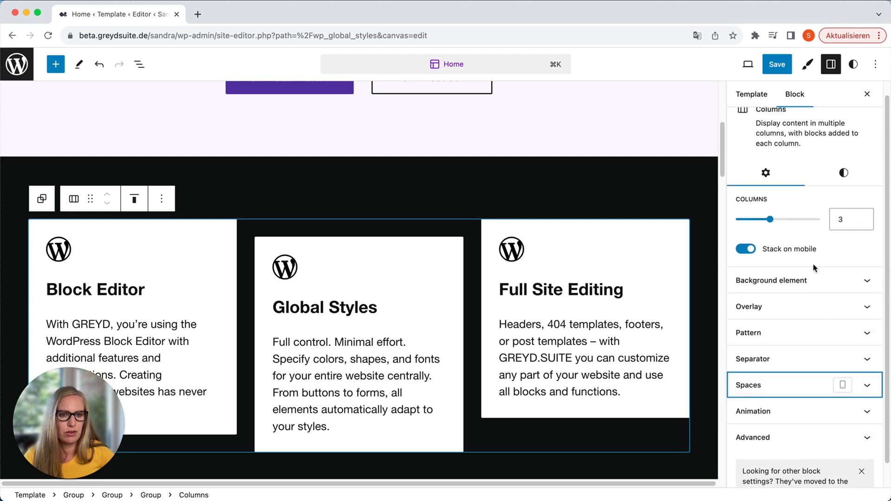
Try Extra Large as the Columns block's vertical padding and settle on Large
click(844, 188)
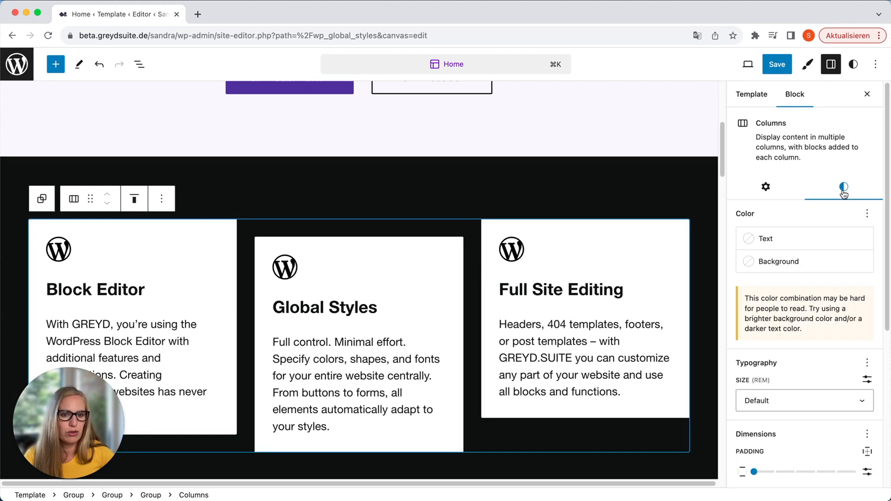
scroll(808, 427, down, 3)
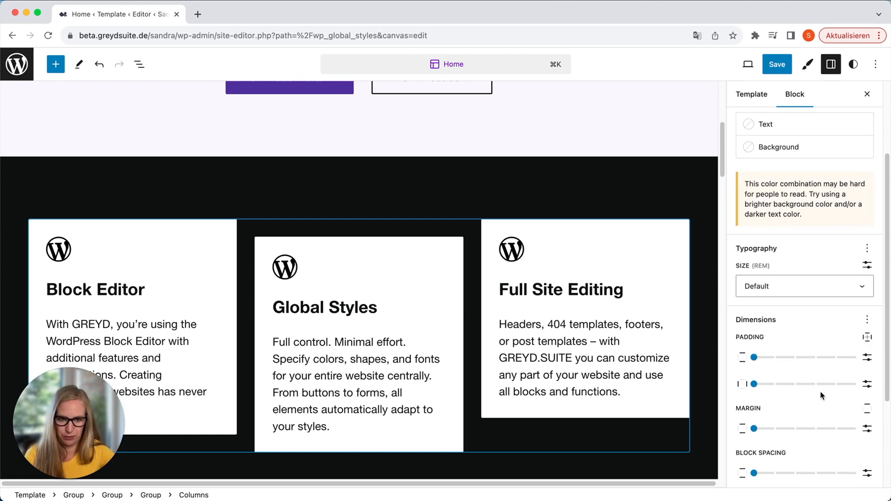
scroll(823, 397, down, 3)
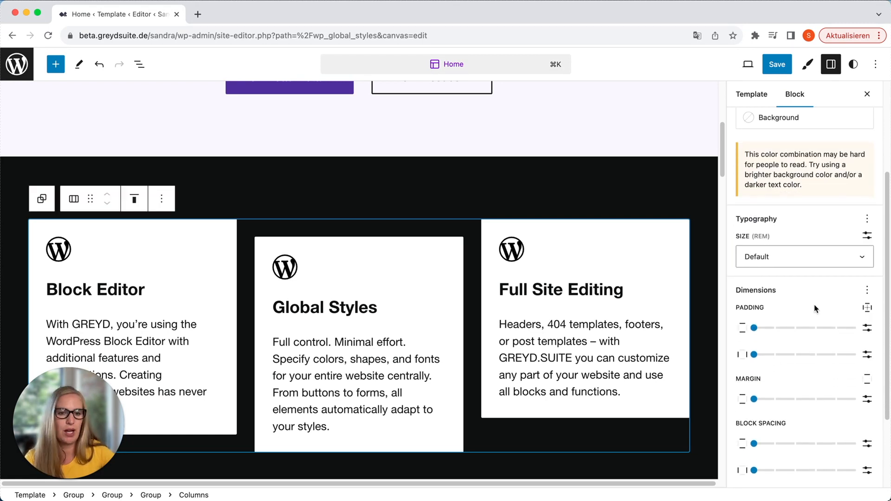
click(789, 331)
drag(791, 330, 852, 330)
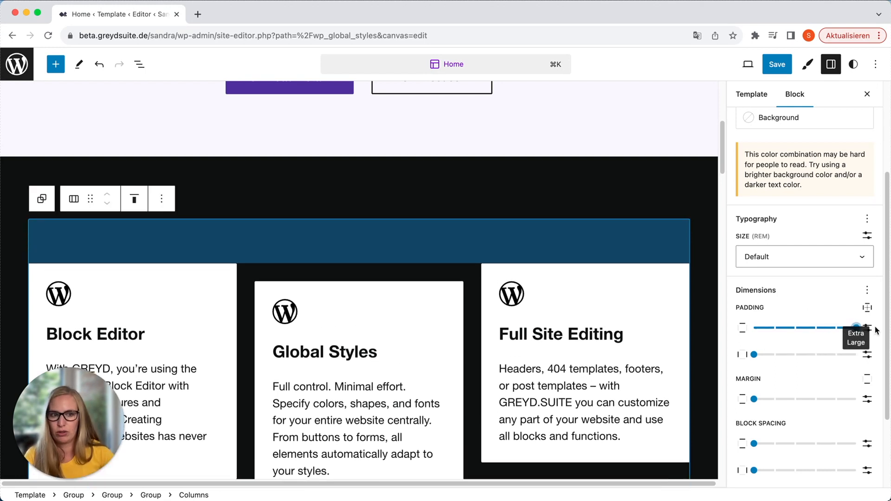
click(867, 328)
click(867, 328)
drag(763, 333, 819, 331)
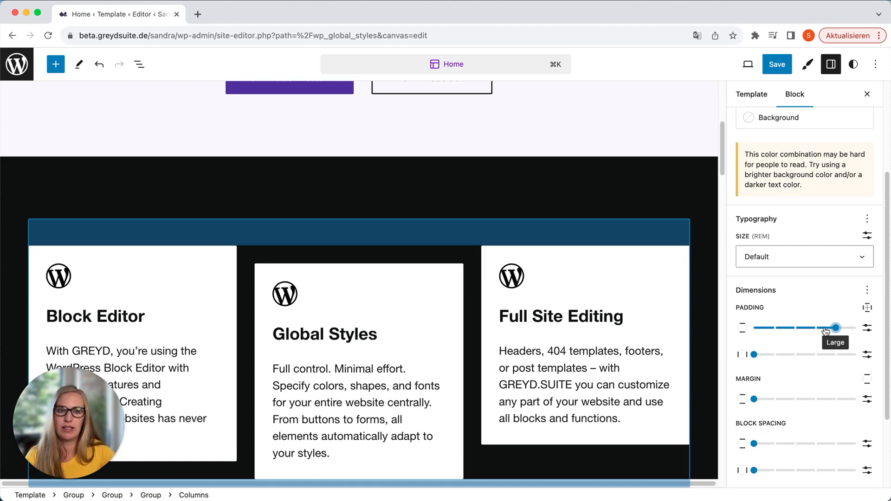
Review the GREYD Styles spacing presets from Extra Large down to Tiny
click(808, 65)
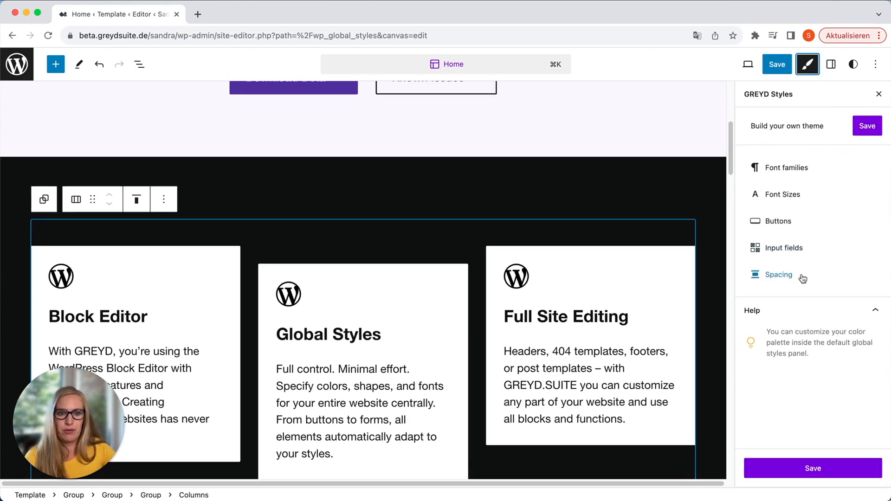
click(802, 279)
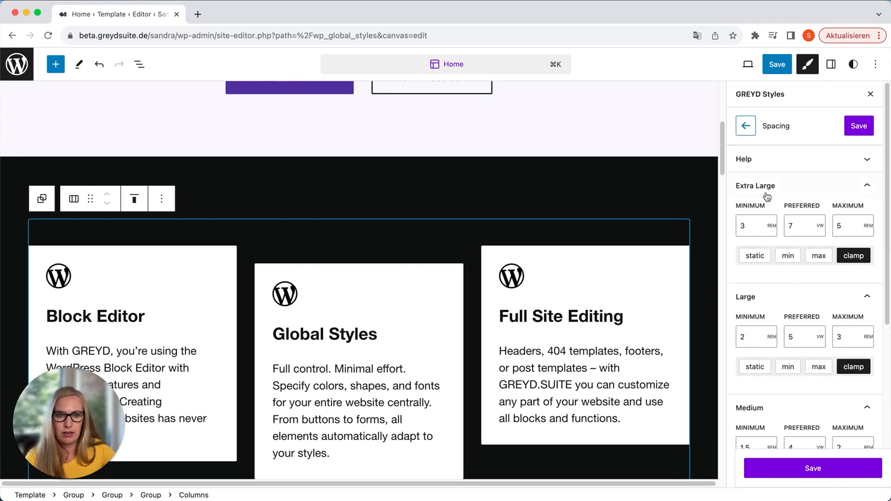
scroll(763, 342, down, 2)
scroll(763, 342, down, 5)
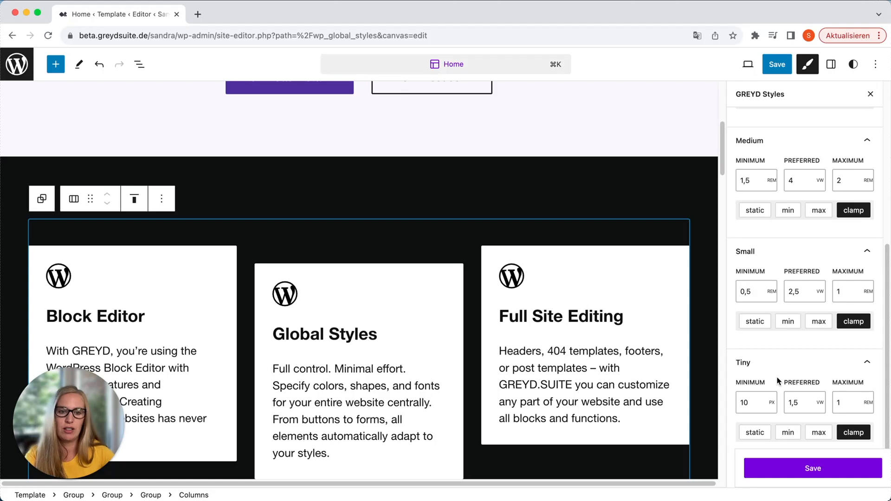
Try the static and min modes for the Tiny spacing preset and set it to clamp
click(755, 432)
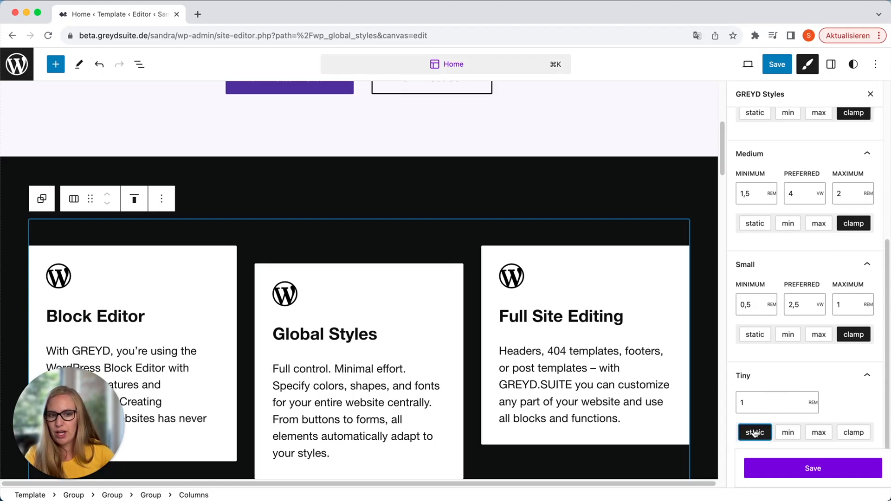
click(788, 432)
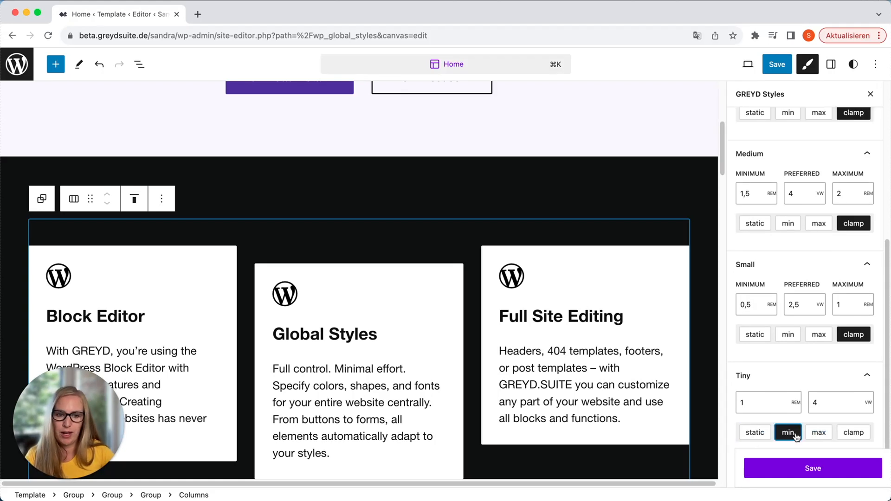
click(854, 432)
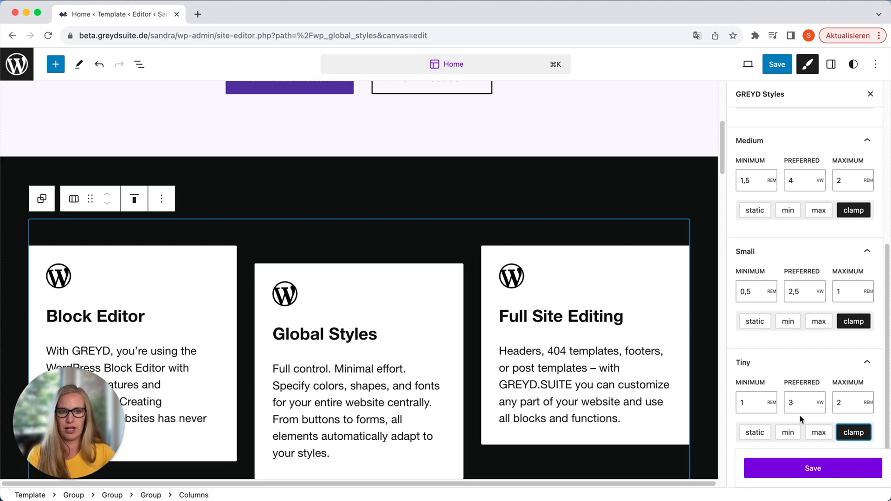
scroll(800, 416, up, 5)
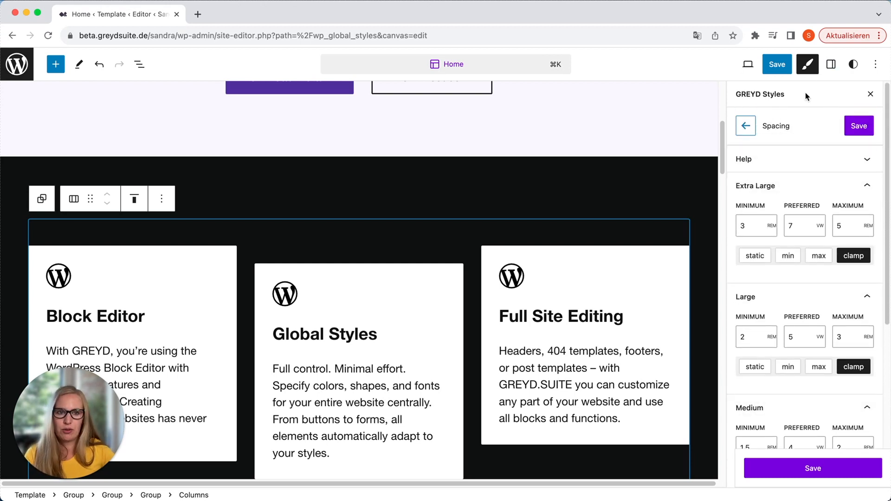
Set the block spacing in the global styles layout to Tiny
click(854, 64)
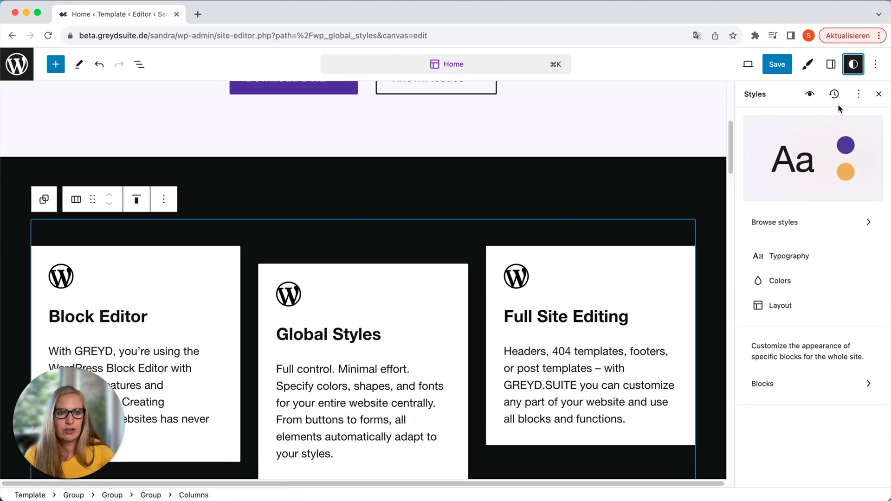
click(793, 306)
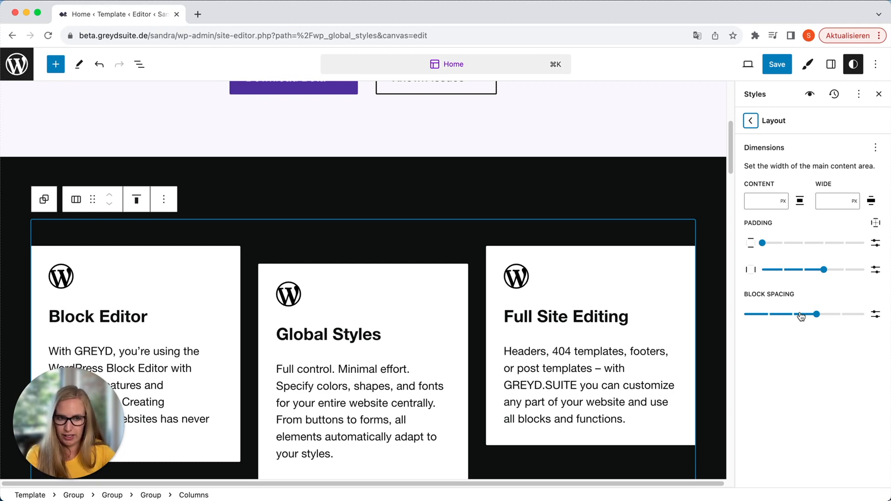
click(765, 314)
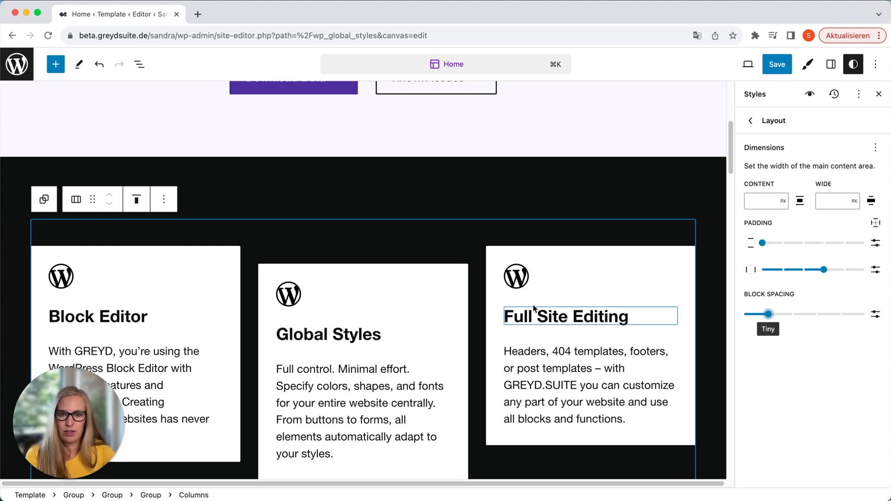
mouse_move(770, 315)
mouse_down()
mouse_move(856, 317)
mouse_move(767, 314)
mouse_up()
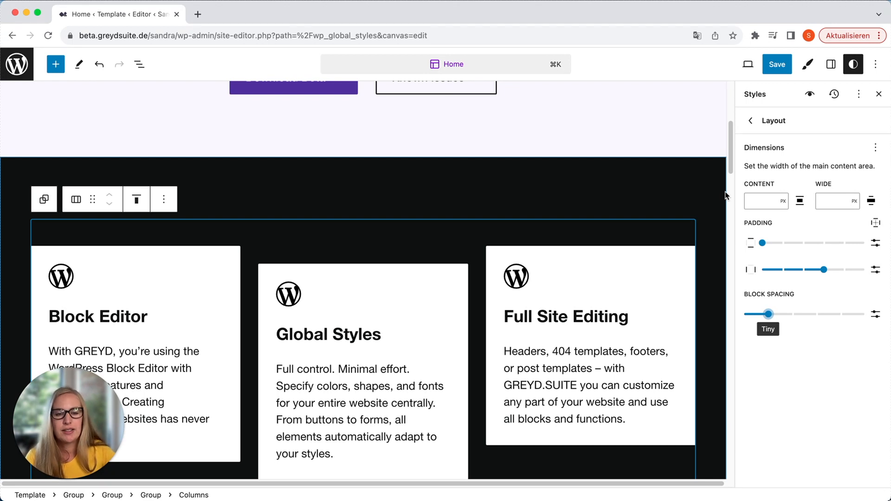
Try 200 px as the content width in the global styles layout and settle on 800 px
click(770, 203)
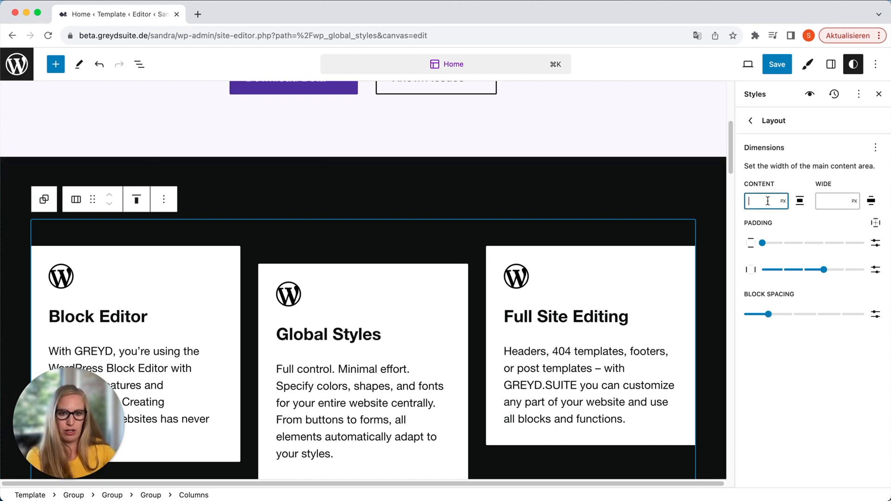
text(200)
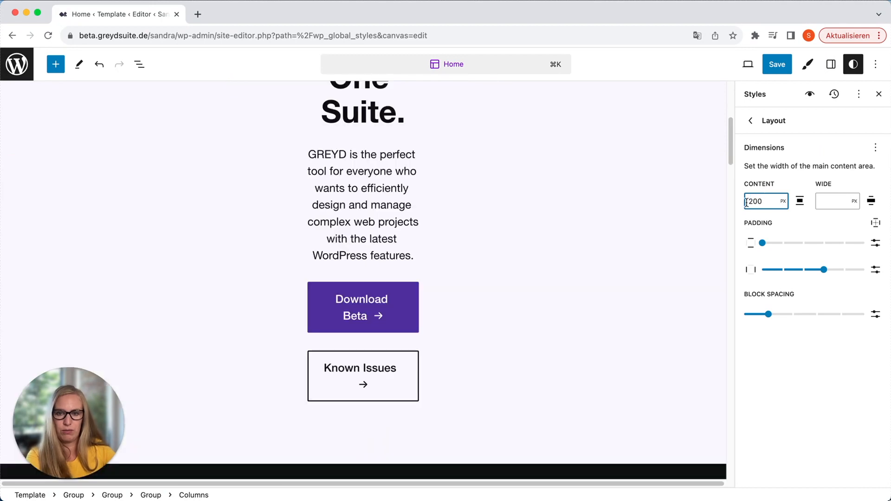
scroll(617, 230, up, 2)
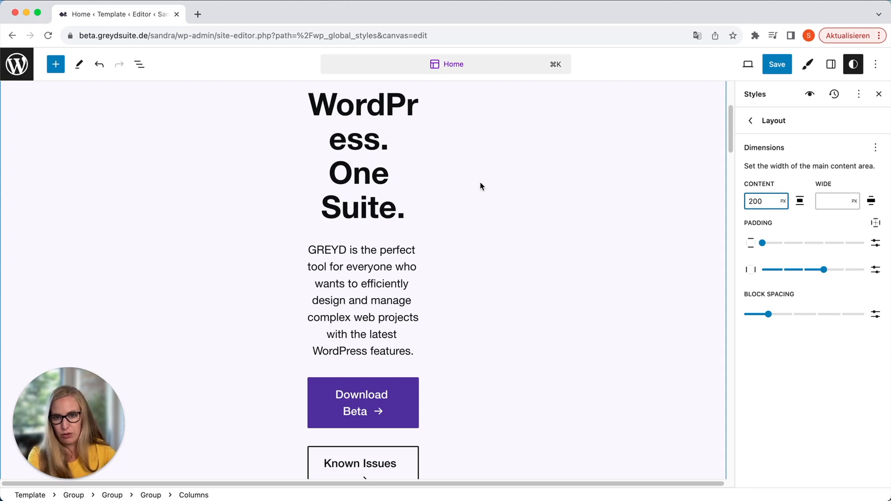
double_click(753, 202)
text(800)
scroll(527, 256, up, 5)
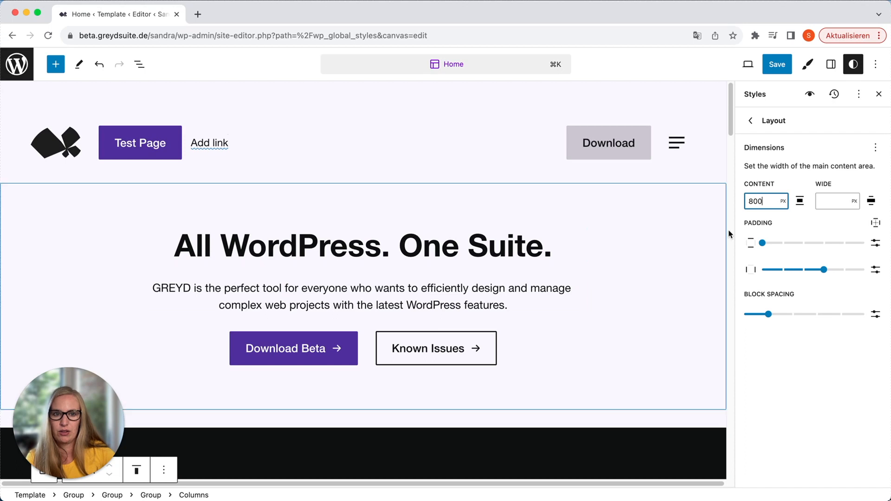
Check the alignment options of the WordPress logo image in the Block Editor card
click(827, 200)
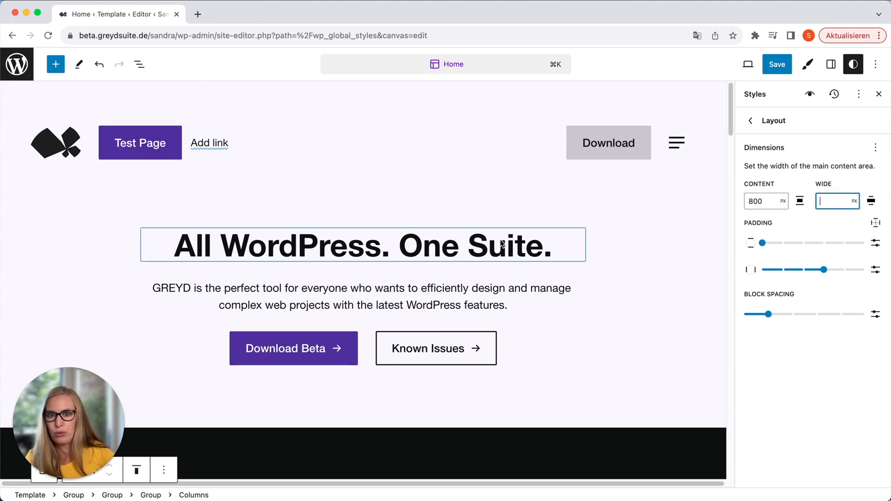
scroll(325, 377, down, 5)
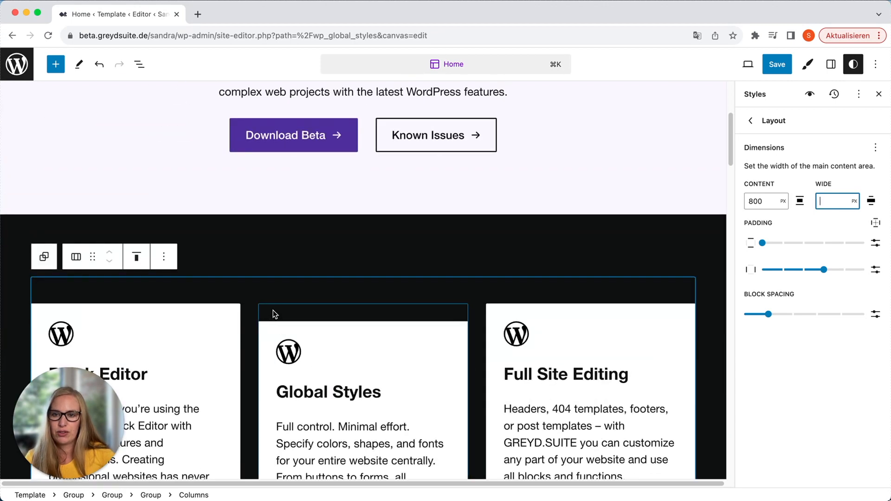
click(180, 323)
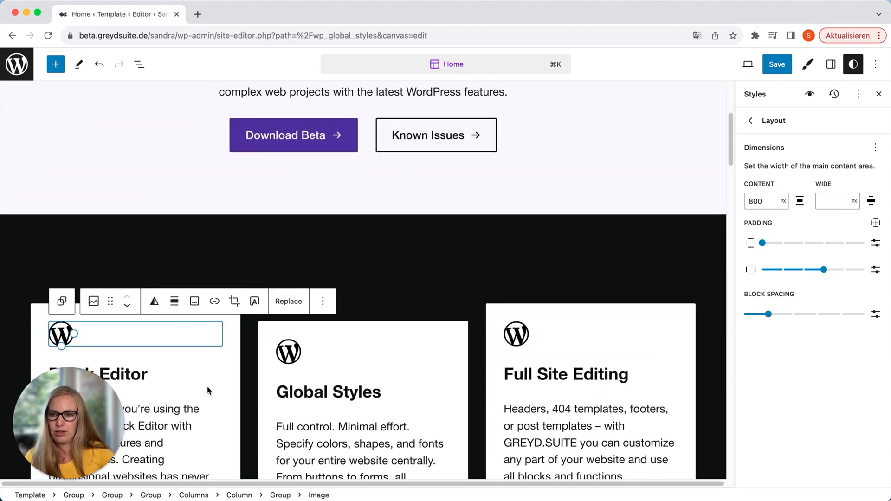
click(175, 307)
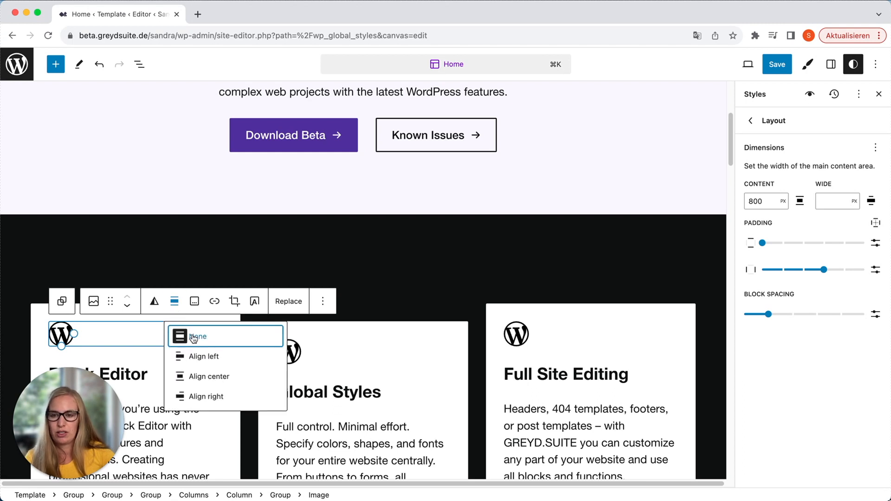
click(341, 335)
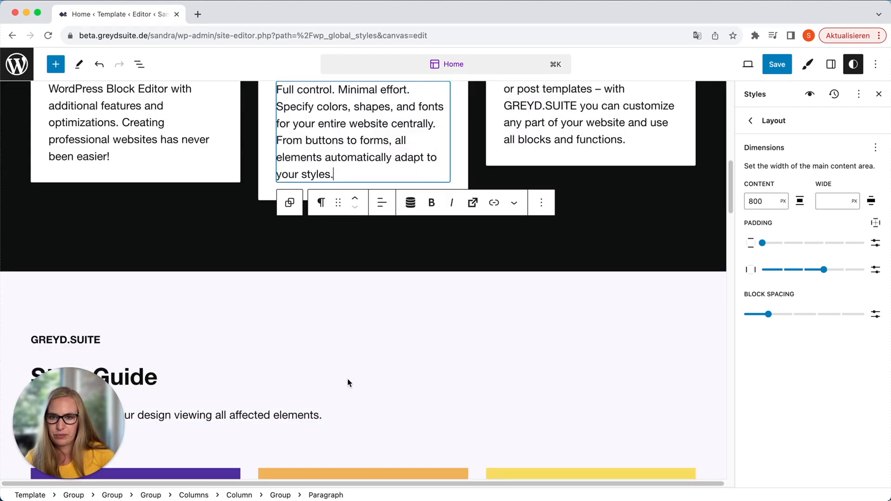
Check the width alignment options of the Download Beta button in the hero section
scroll(349, 383, up, 2)
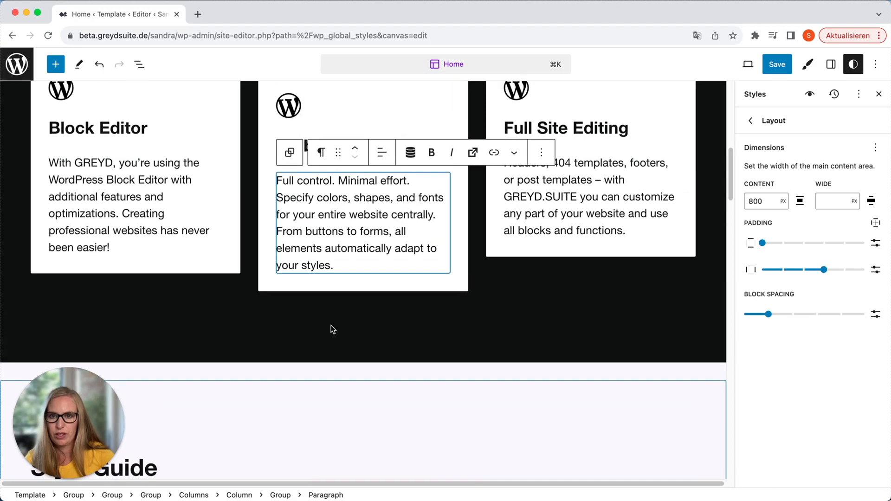
scroll(391, 276, up, 5)
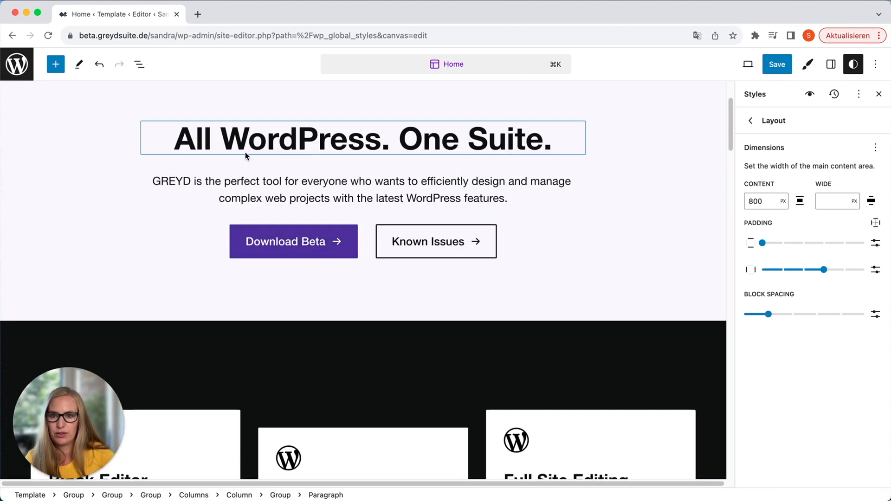
click(244, 240)
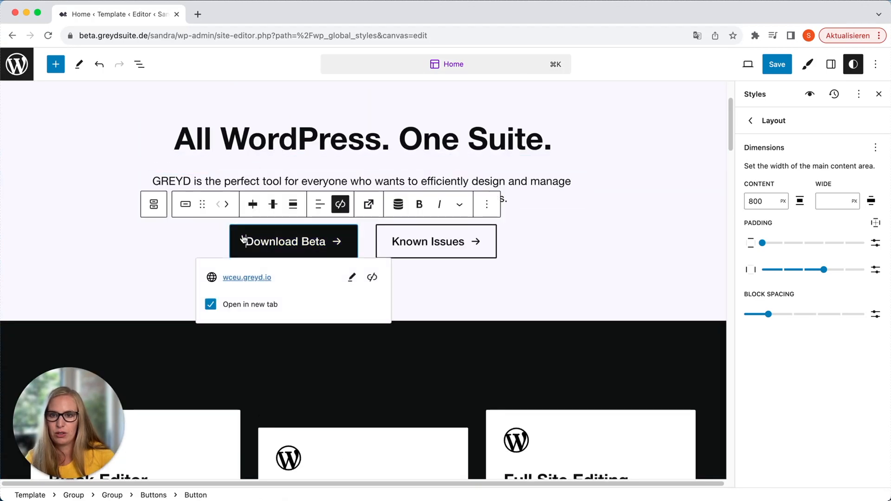
click(293, 204)
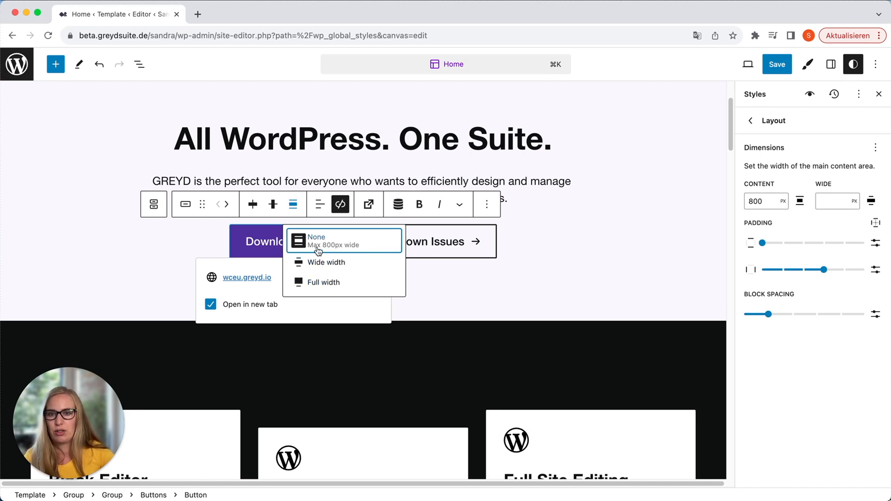
Examine the Download Beta button's block settings, width alignment options and style settings
click(836, 64)
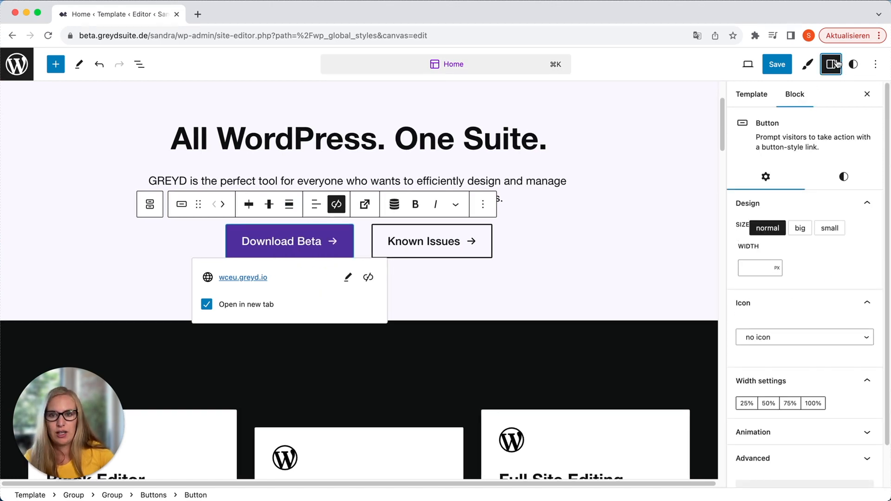
click(289, 204)
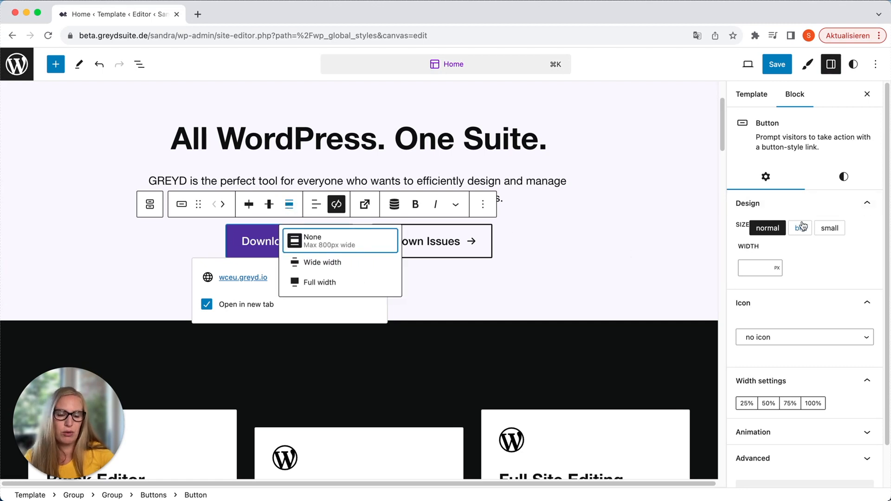
click(843, 178)
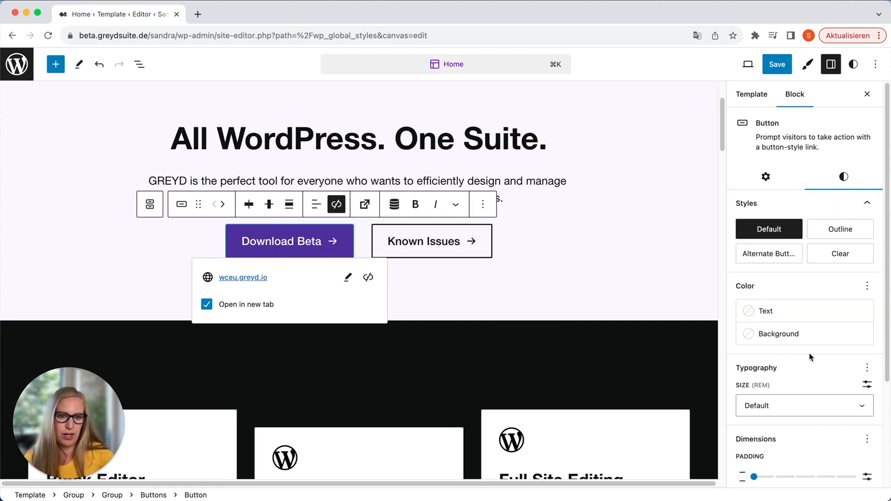
scroll(817, 377, down, 3)
scroll(815, 352, up, 3)
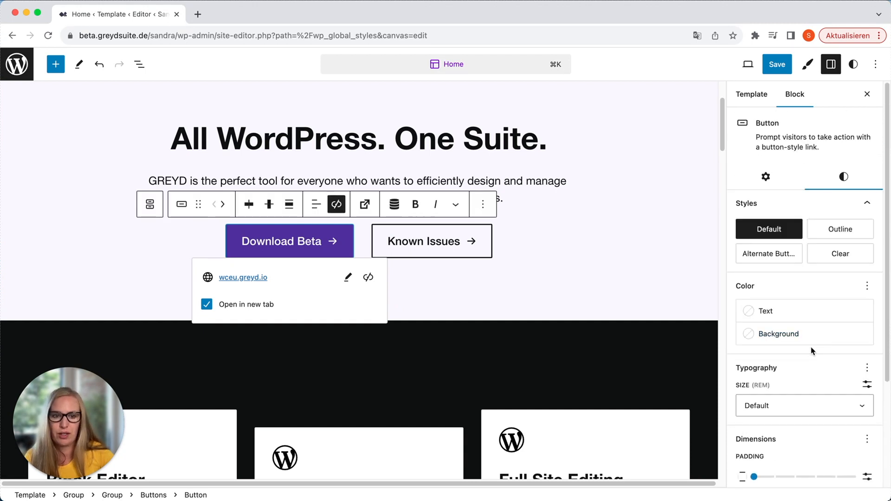
Return to the layout dimensions in the global styles and open Additional CSS
click(813, 66)
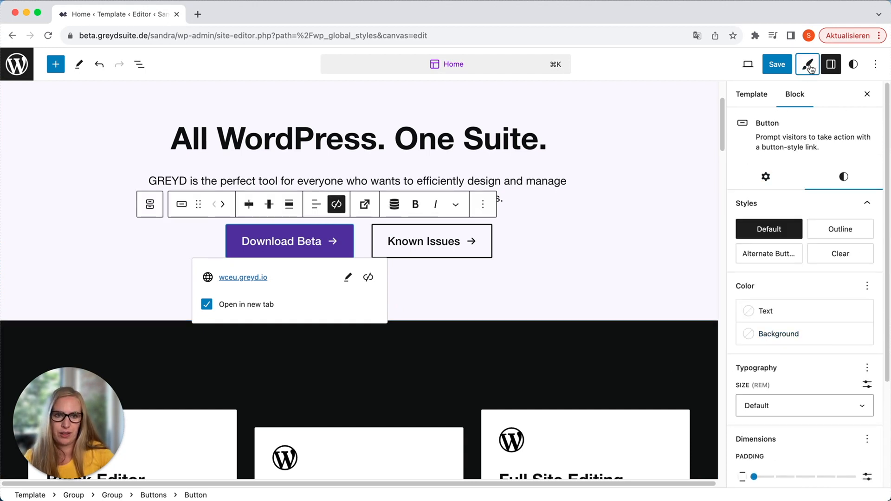
click(853, 64)
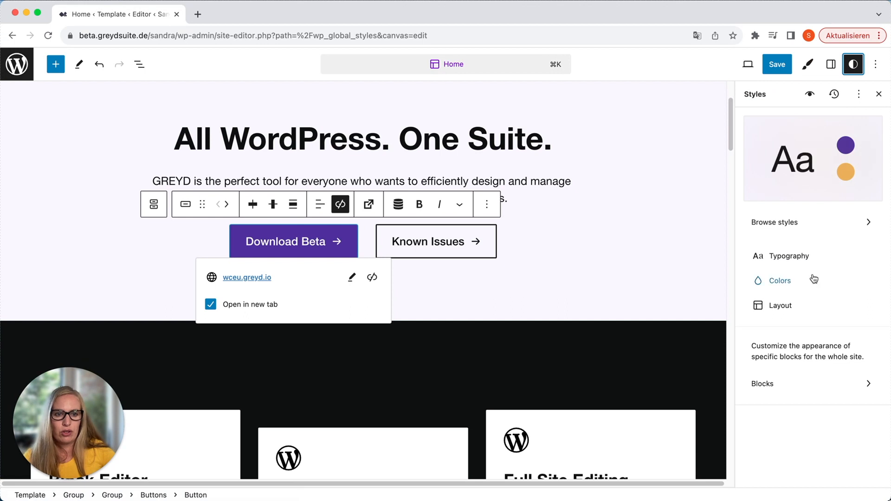
click(801, 284)
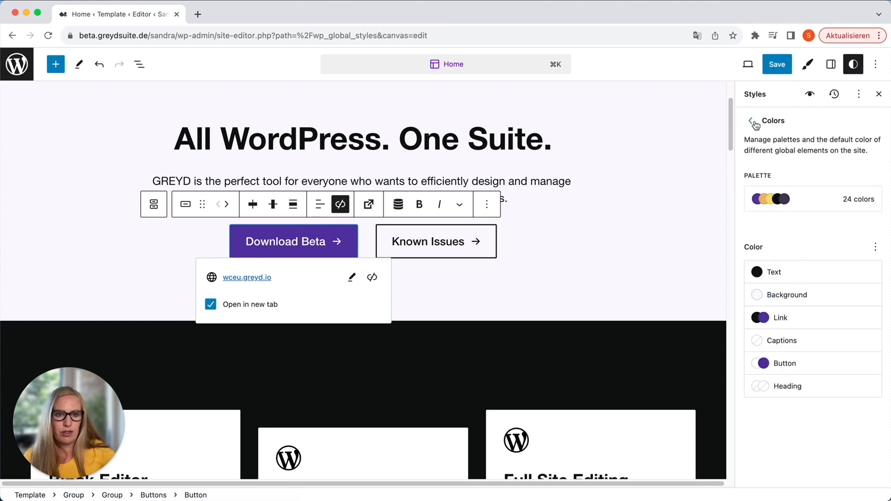
click(752, 121)
click(812, 306)
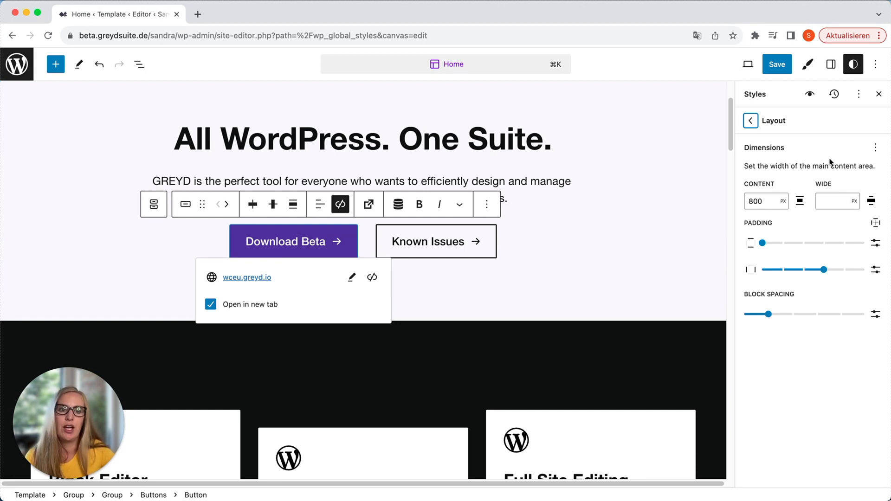
click(858, 95)
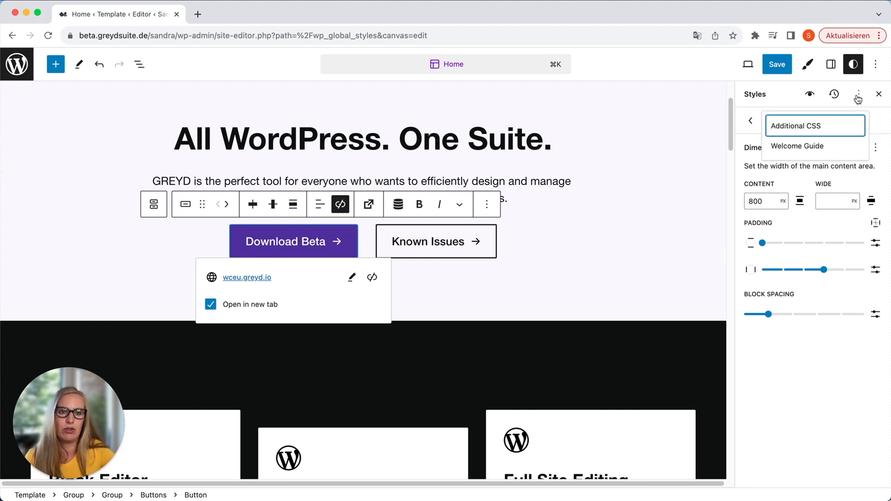
click(792, 126)
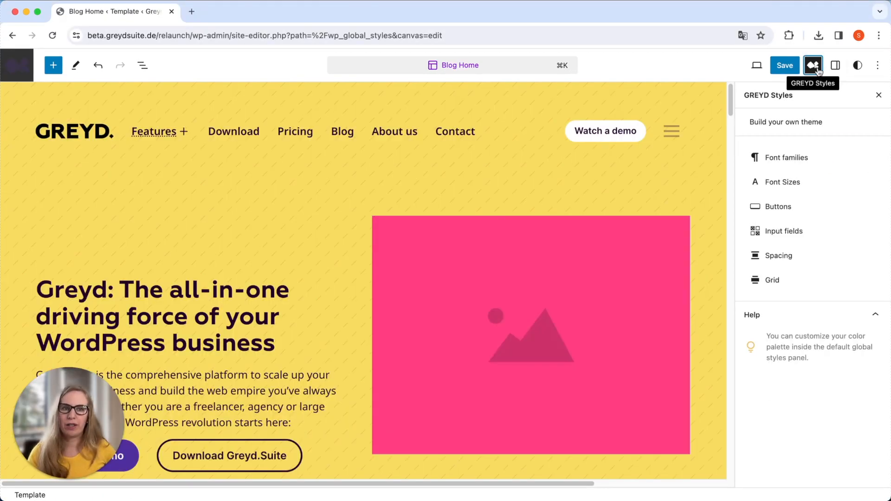
Review the breakpoints, content size and wide size in the GREYD Styles grid settings
click(774, 279)
scroll(810, 246, down, 1)
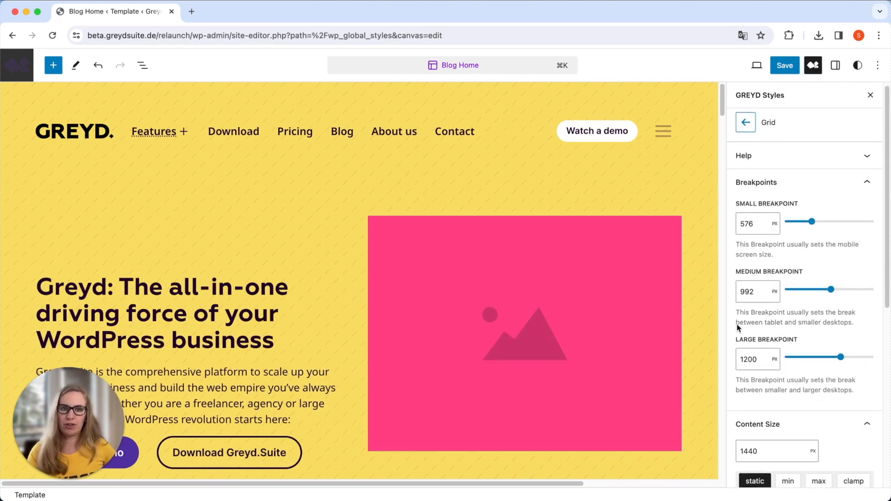
scroll(795, 293, down, 3)
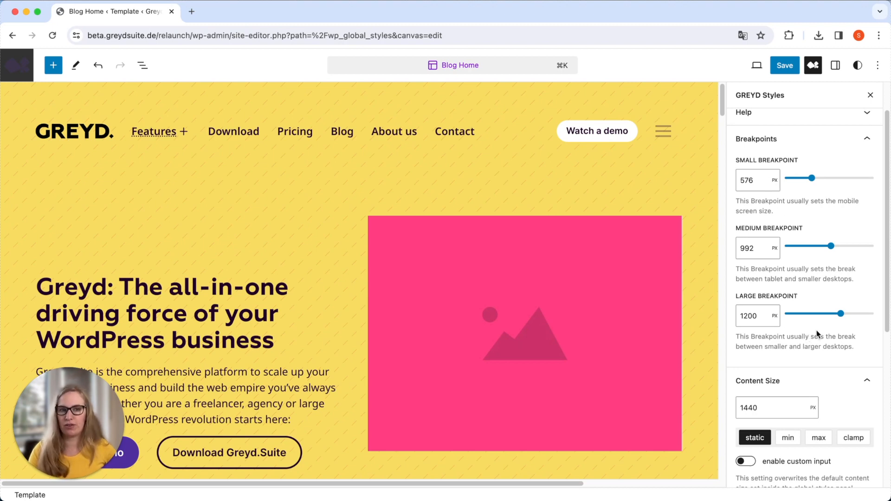
scroll(821, 324, down, 1)
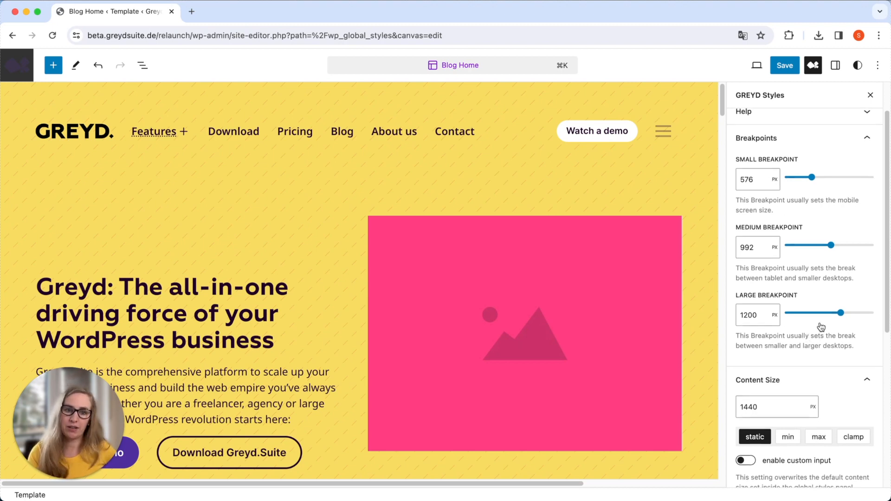
scroll(820, 326, down, 10)
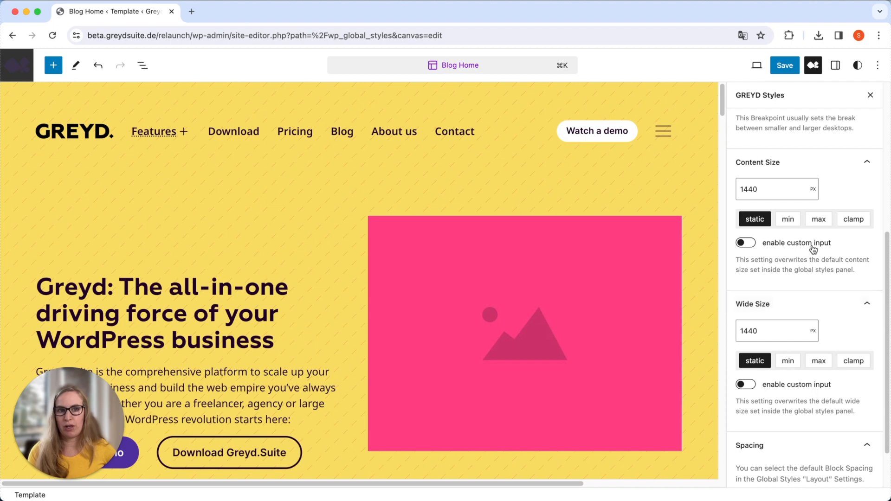
Compare the content and wide widths in the global styles layout with the GREYD Styles grid settings
click(858, 65)
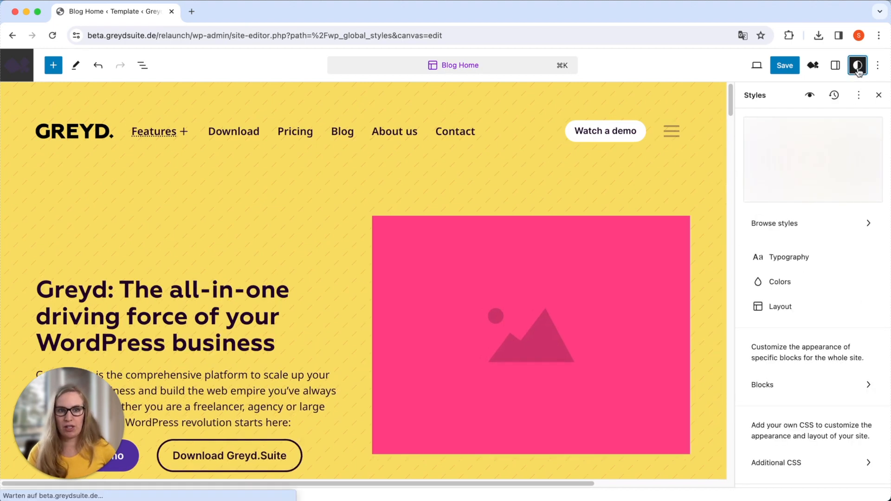
click(780, 306)
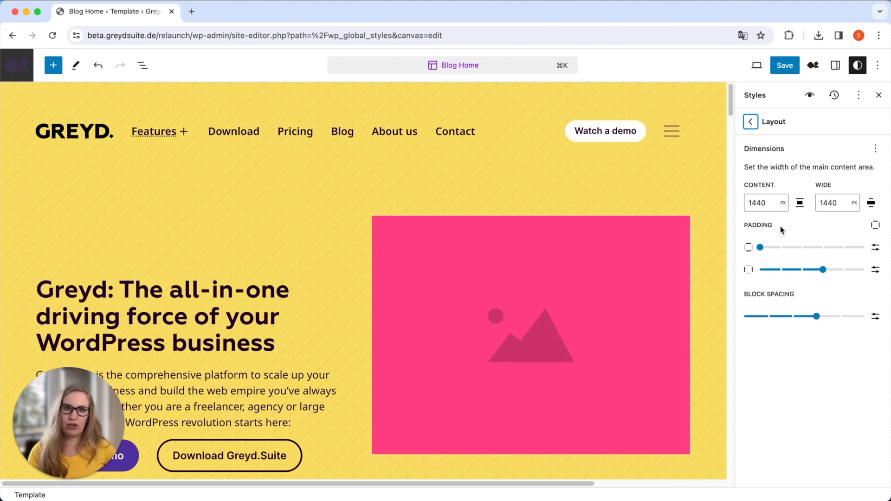
click(814, 66)
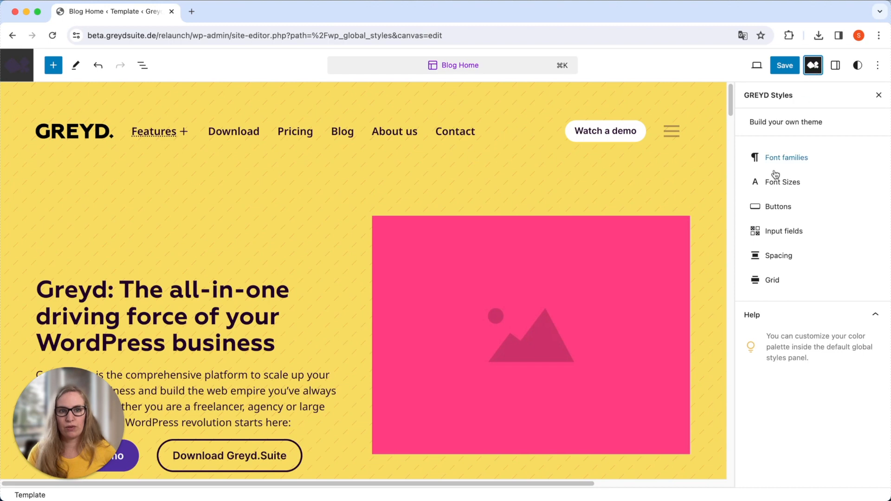
click(778, 281)
scroll(804, 295, down, 5)
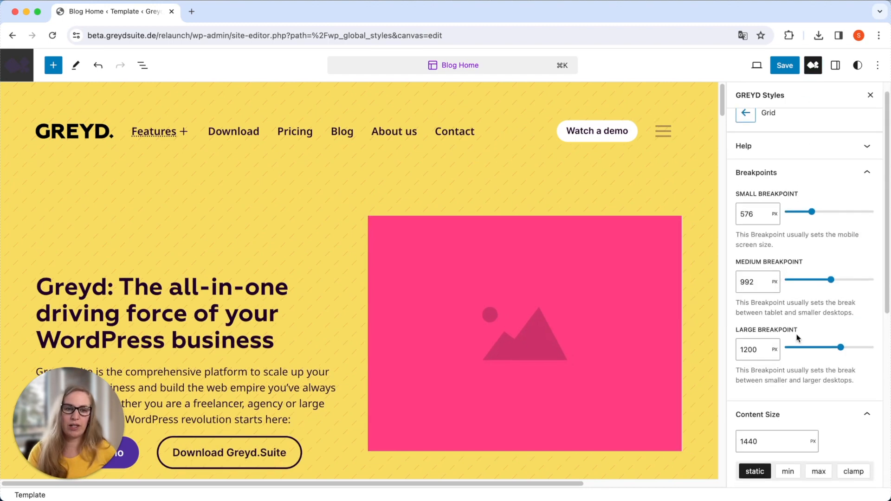